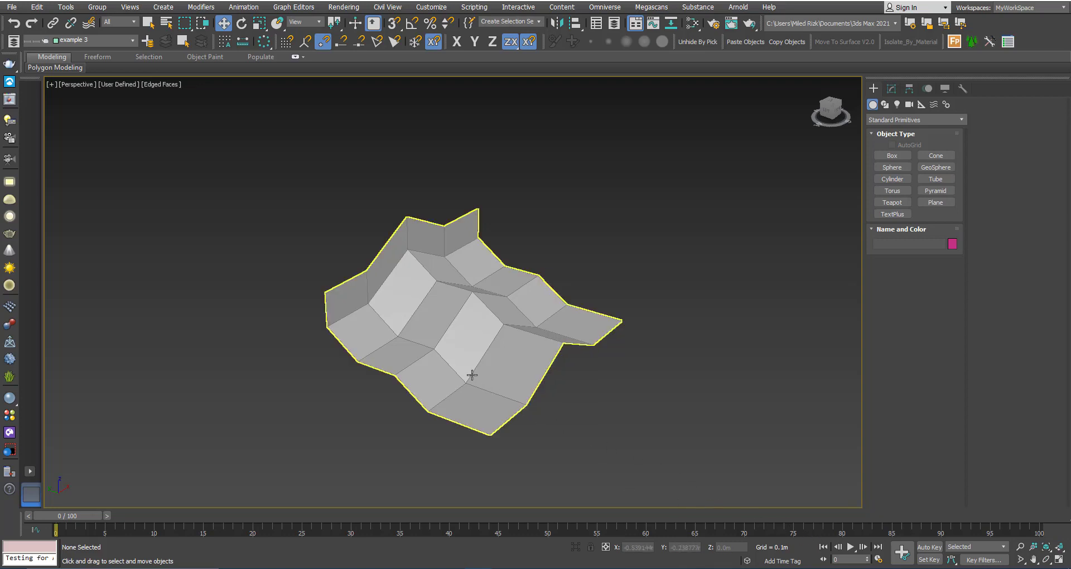
# Orbit and zoom around the folded plane example3, then select it
pyautogui.keyDown('alt'); pyautogui.moveTo(440, 340); pyautogui.dragTo(540, 284, button='middle'); pyautogui.keyUp('alt')
pyautogui.scroll(2, 432, 315)
pyautogui.scroll(-3, 441, 315)
pyautogui.scroll(2, 449, 306)
pyautogui.scroll(-3, 422, 306)
pyautogui.scroll(1, 422, 306)
pyautogui.click(421, 291)
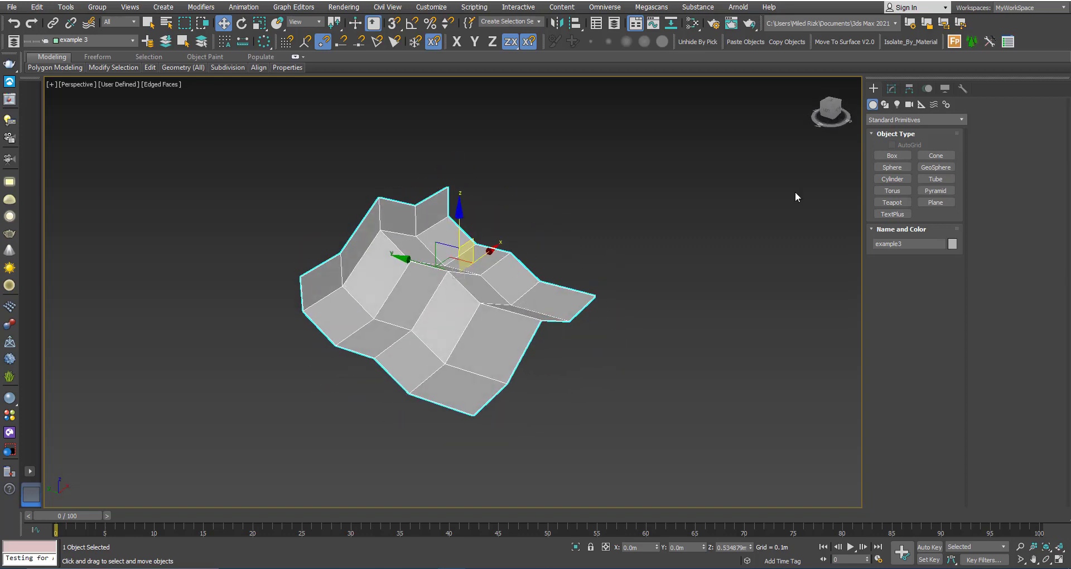
# Add a TurboSmooth modifier to example3 and orbit to inspect the smoothed plane
pyautogui.click(895, 87)
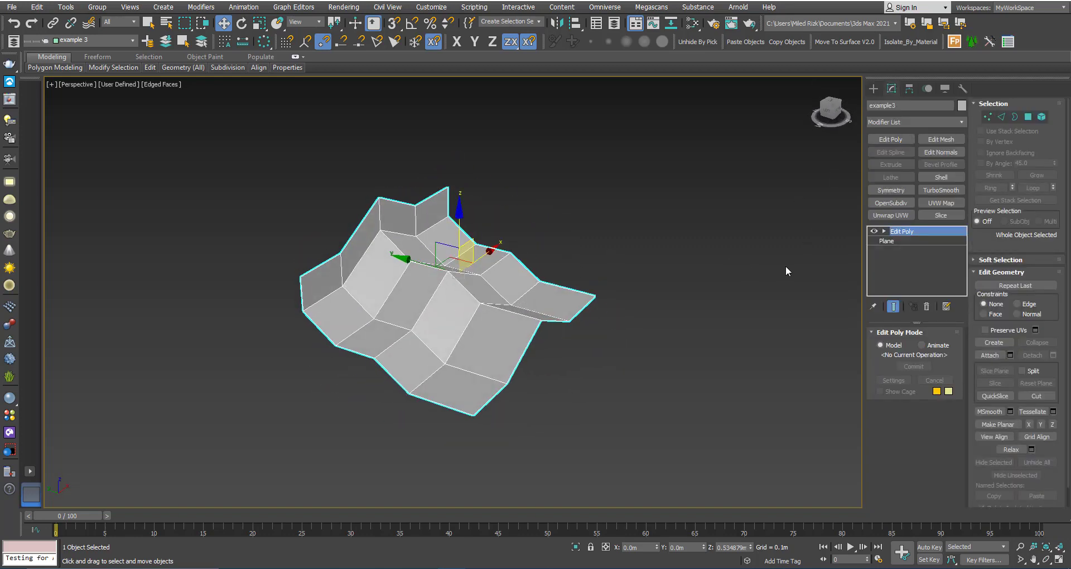
pyautogui.click(932, 204)
pyautogui.click(939, 190)
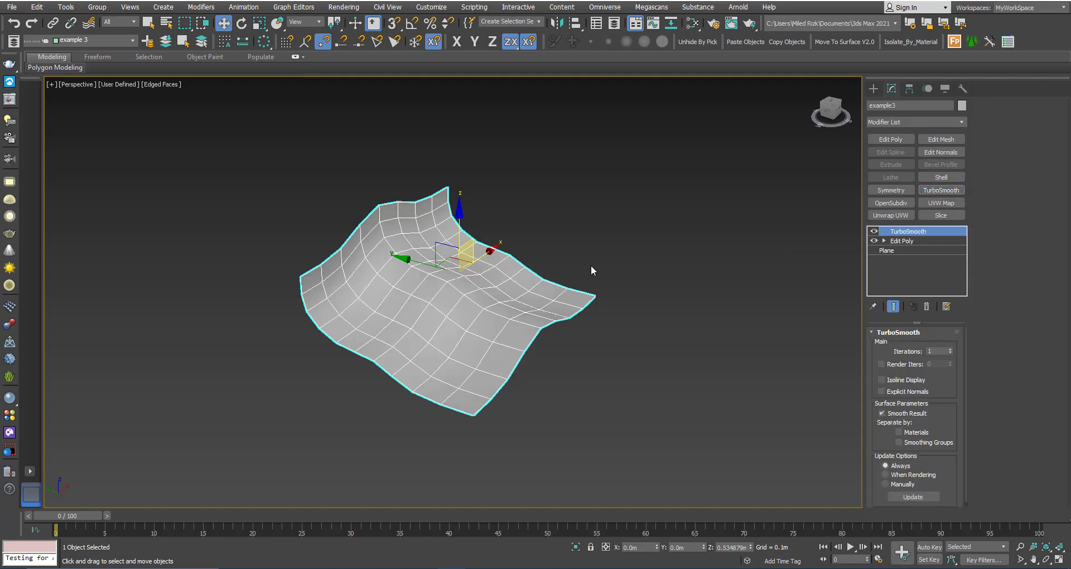
pyautogui.keyDown('alt'); pyautogui.moveTo(479, 292); pyautogui.dragTo(399, 299, button='middle'); pyautogui.keyUp('alt')
pyautogui.keyDown('alt'); pyautogui.moveTo(502, 285); pyautogui.dragTo(489, 312, button='middle'); pyautogui.keyUp('alt')
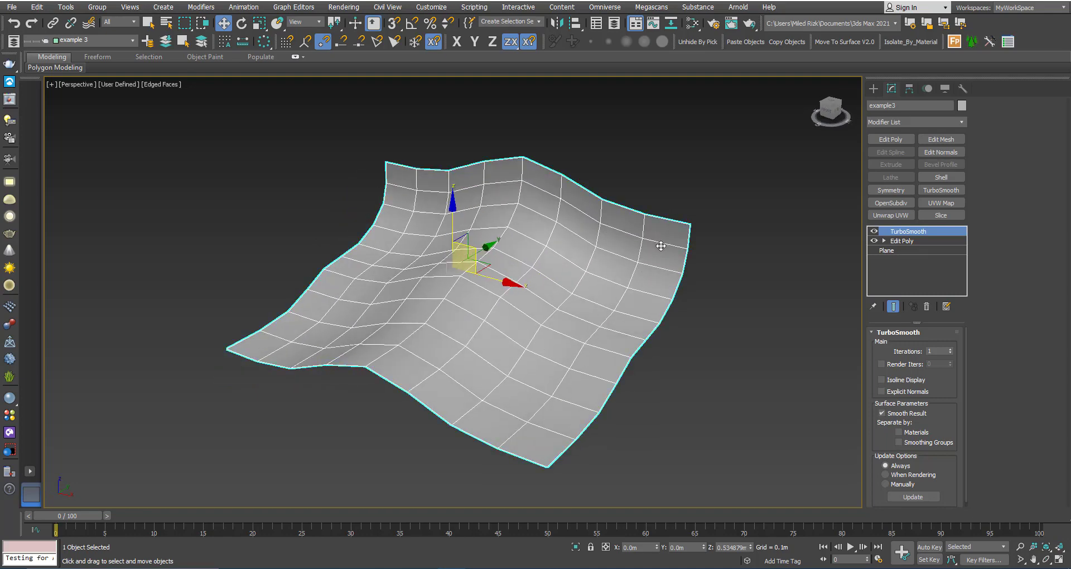
pyautogui.keyDown('alt'); pyautogui.moveTo(467, 312); pyautogui.dragTo(401, 294, button='middle'); pyautogui.keyUp('alt')
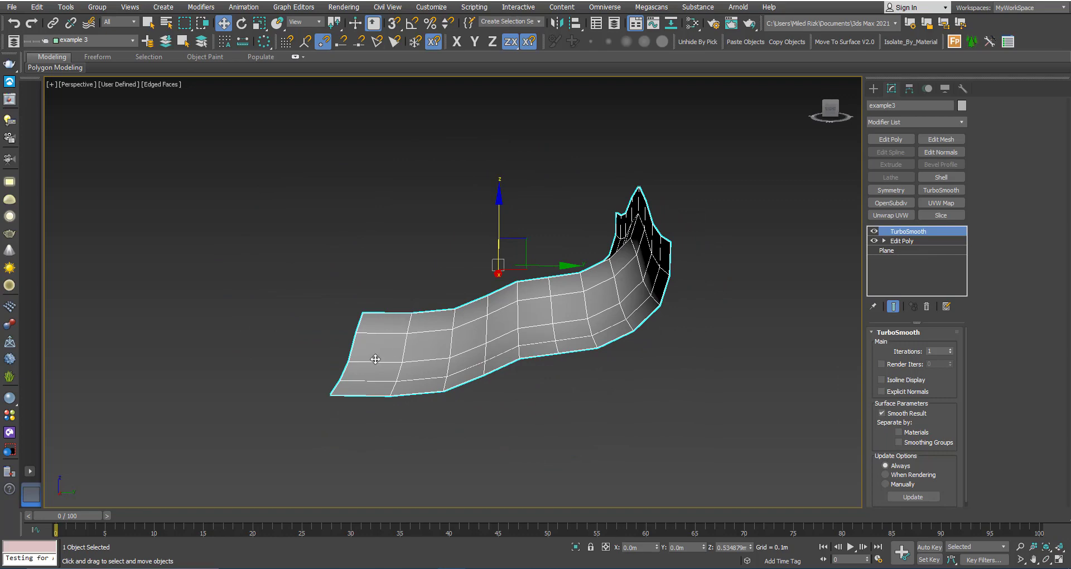
pyautogui.keyDown('alt'); pyautogui.moveTo(443, 342); pyautogui.dragTo(557, 360, button='middle'); pyautogui.keyUp('alt')
pyautogui.keyDown('alt'); pyautogui.moveTo(393, 343); pyautogui.dragTo(372, 339, button='middle'); pyautogui.keyUp('alt')
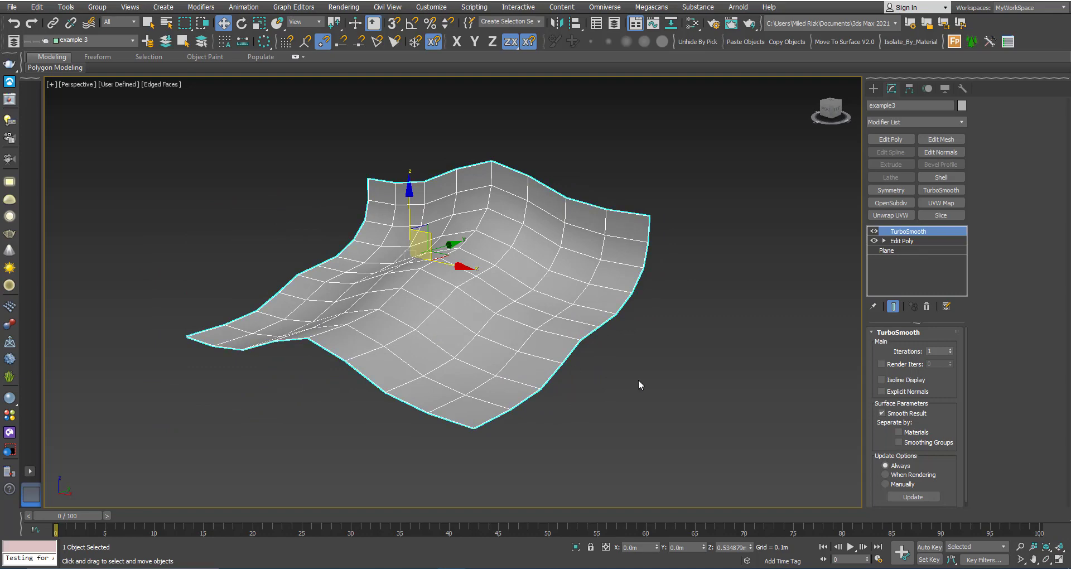
# Try TurboSmooth Iterations 2, then set it back to 1
pyautogui.click(950, 349)
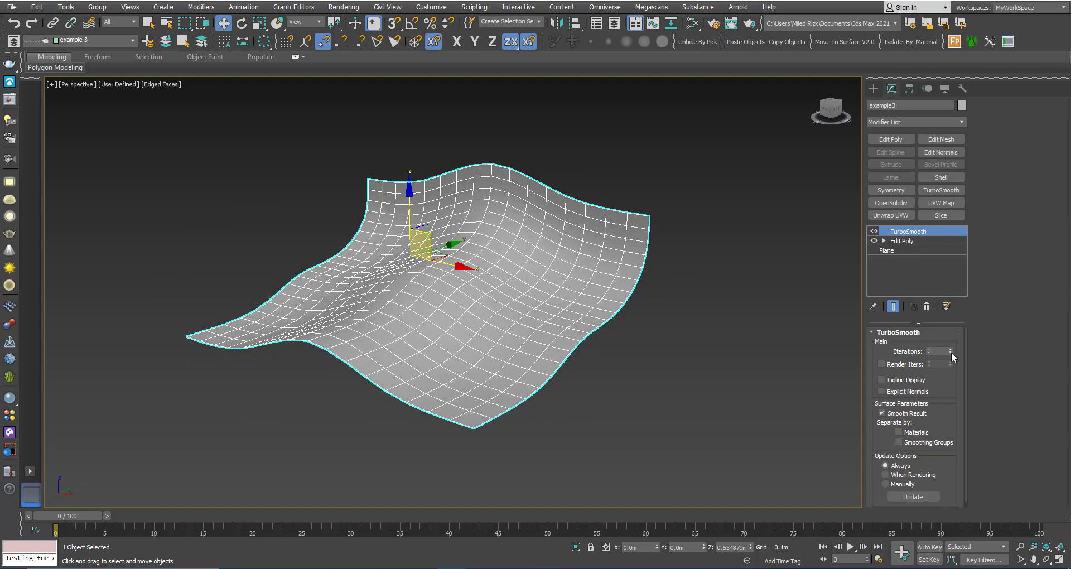
pyautogui.click(950, 353)
pyautogui.keyDown('alt'); pyautogui.moveTo(480, 289); pyautogui.dragTo(448, 365, button='middle'); pyautogui.keyUp('alt')
pyautogui.scroll(-3, 517, 296)
# Switch off TurboSmooth in the viewport and orbit to inspect the sharp faceted folds
pyautogui.click(874, 231)
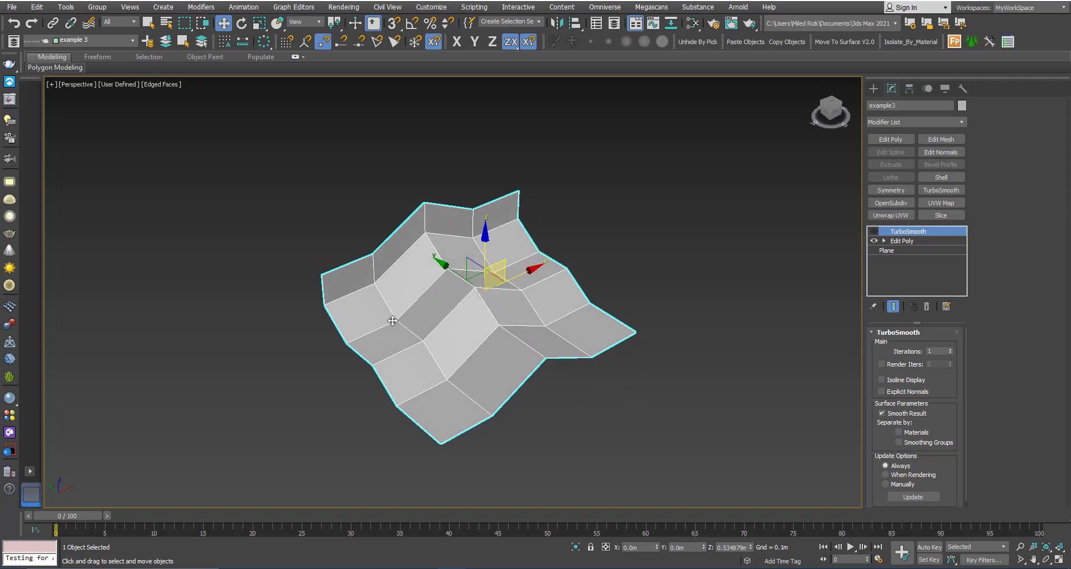
pyautogui.keyDown('alt'); pyautogui.moveTo(392, 320); pyautogui.dragTo(373, 316, button='middle'); pyautogui.keyUp('alt')
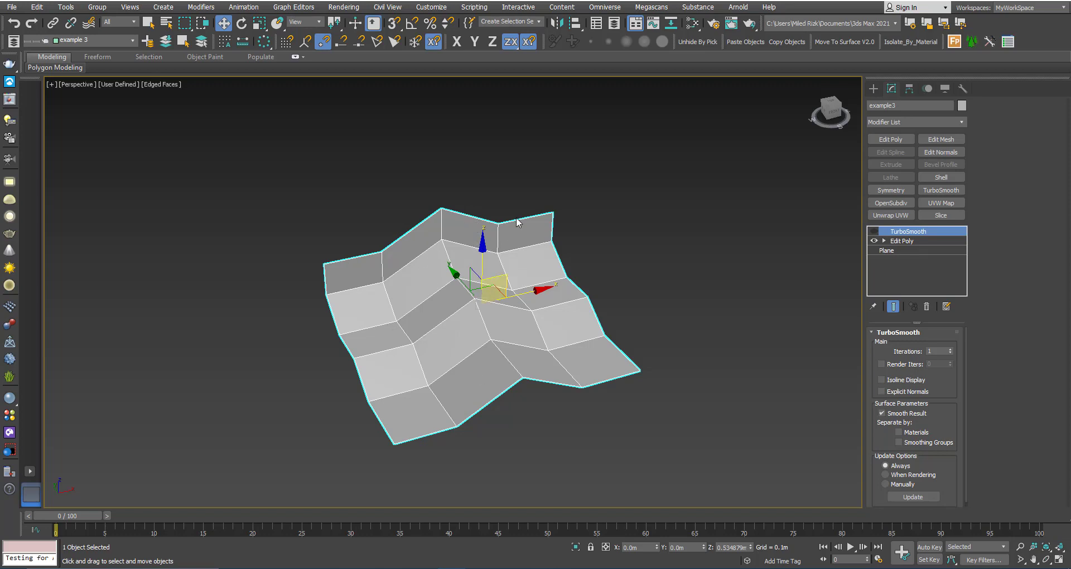
pyautogui.keyDown('alt'); pyautogui.moveTo(467, 300); pyautogui.dragTo(438, 296, button='middle'); pyautogui.keyUp('alt')
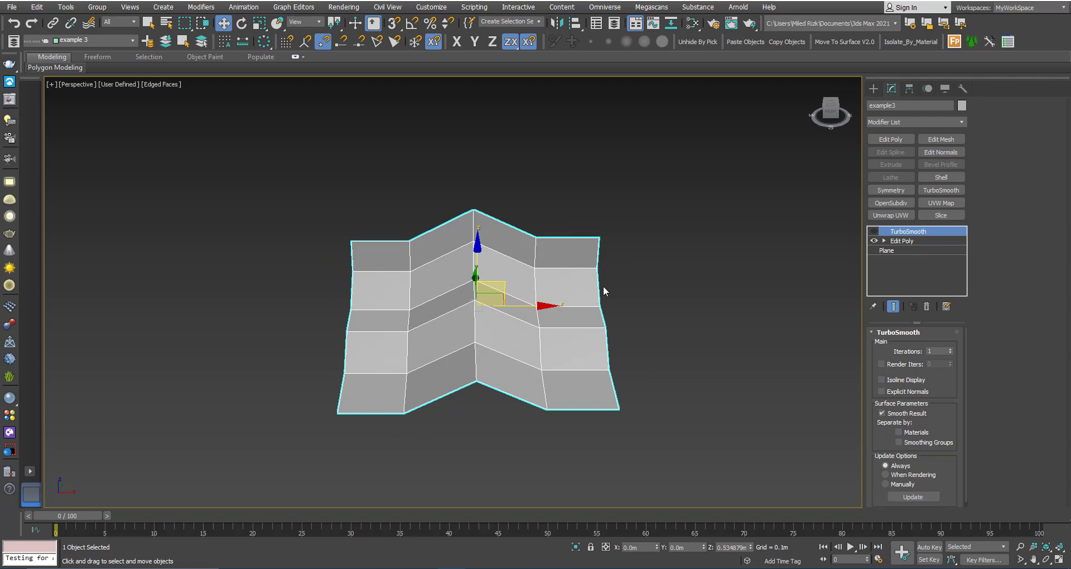
pyautogui.keyDown('alt'); pyautogui.moveTo(412, 313); pyautogui.dragTo(375, 273, button='middle'); pyautogui.keyUp('alt')
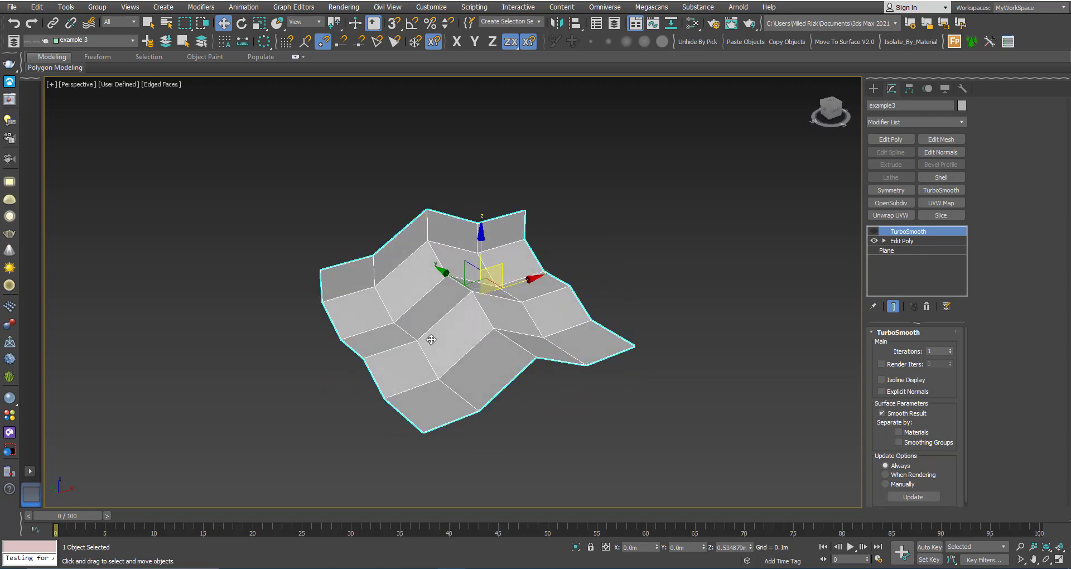
pyautogui.keyDown('alt'); pyautogui.moveTo(431, 339); pyautogui.dragTo(407, 321, button='middle'); pyautogui.keyUp('alt')
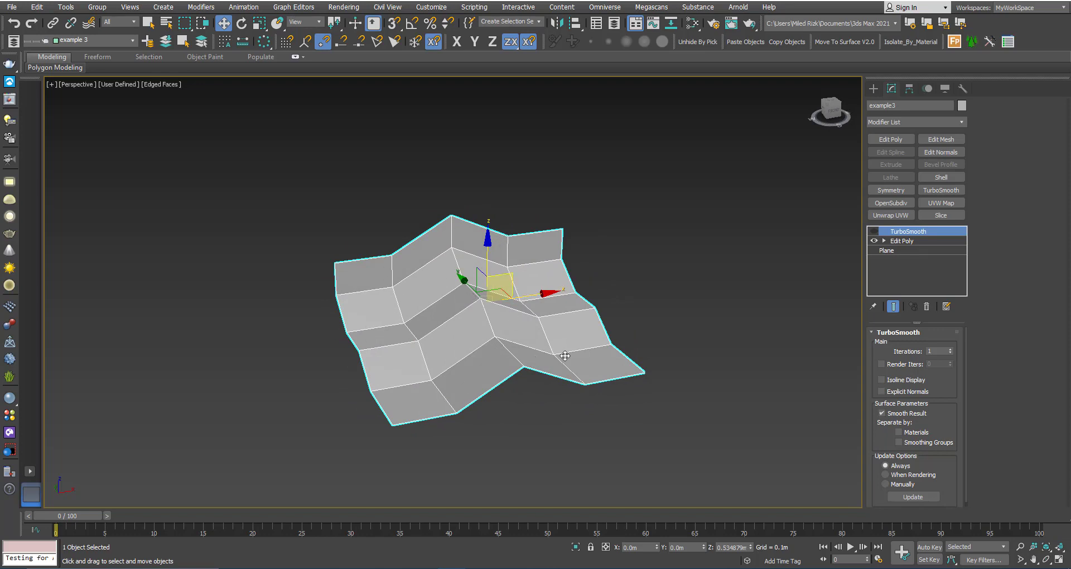
pyautogui.keyDown('alt'); pyautogui.moveTo(478, 345); pyautogui.dragTo(513, 362, button='middle'); pyautogui.keyUp('alt')
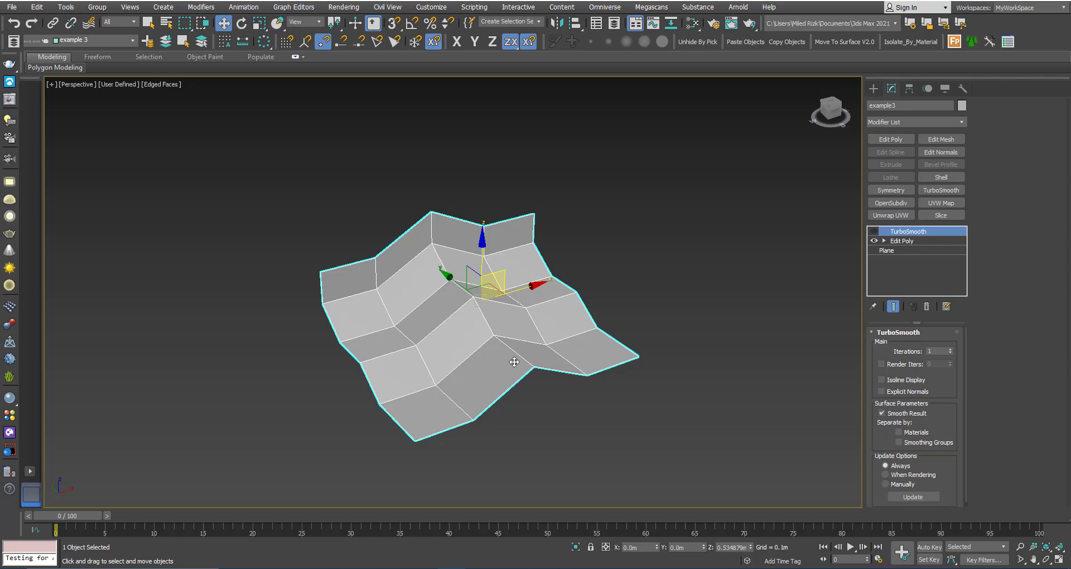
# In Edit Poly Polygon mode, select the five polygons of the left column
pyautogui.click(897, 242)
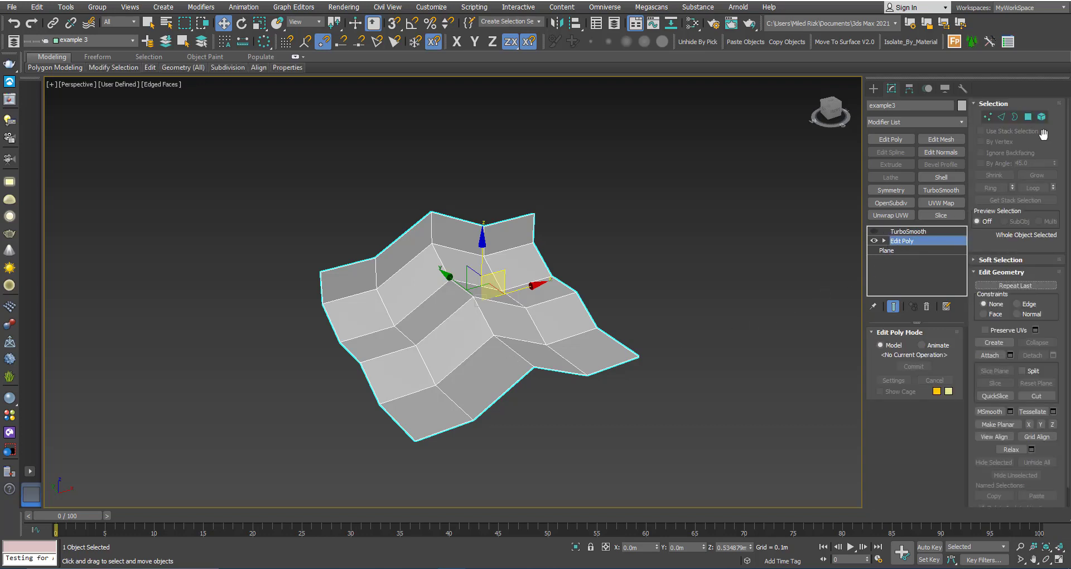
pyautogui.click(1028, 116)
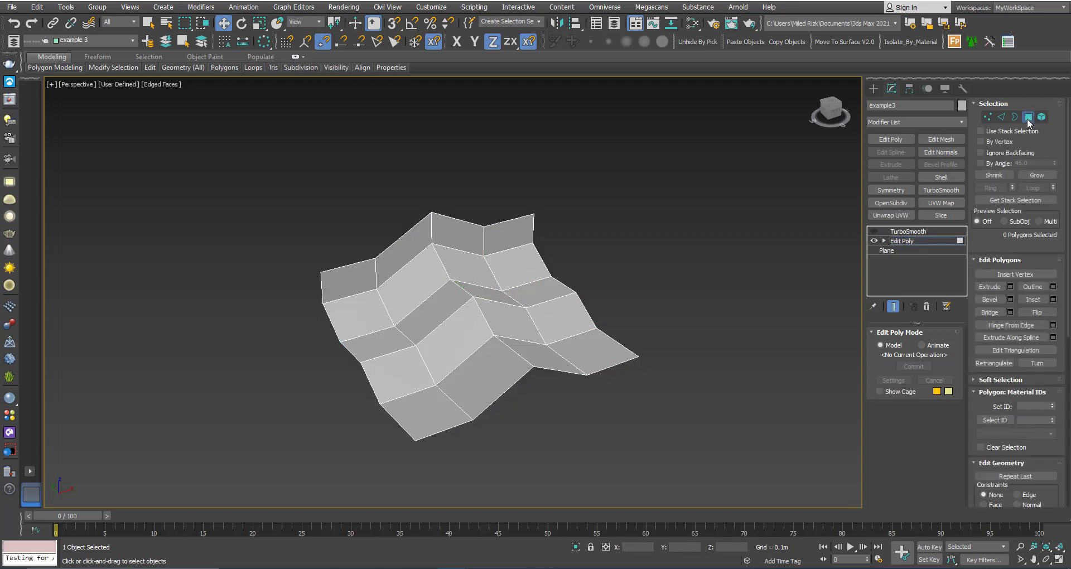
pyautogui.keyDown('alt'); pyautogui.moveTo(531, 293); pyautogui.dragTo(537, 340, button='middle'); pyautogui.keyUp('alt')
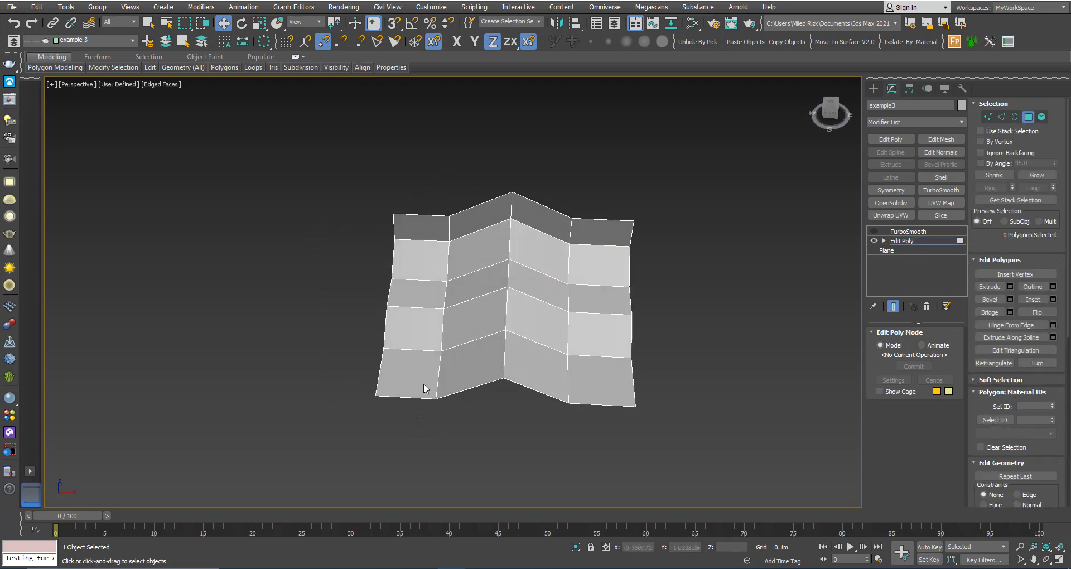
pyautogui.moveTo(423, 386); pyautogui.dragTo(421, 204)
pyautogui.keyDown('alt'); pyautogui.moveTo(416, 294); pyautogui.dragTo(444, 289, button='middle'); pyautogui.keyUp('alt')
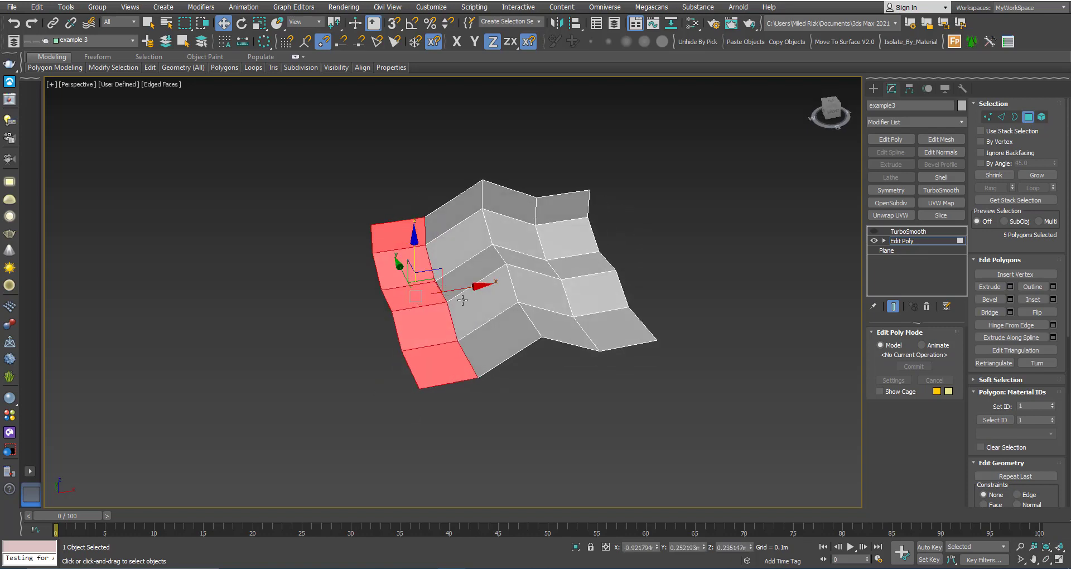
# Assign the selected left-column polygons to smoothing group 1, after briefly trying group 32
pyautogui.scroll(-5, 974, 409)
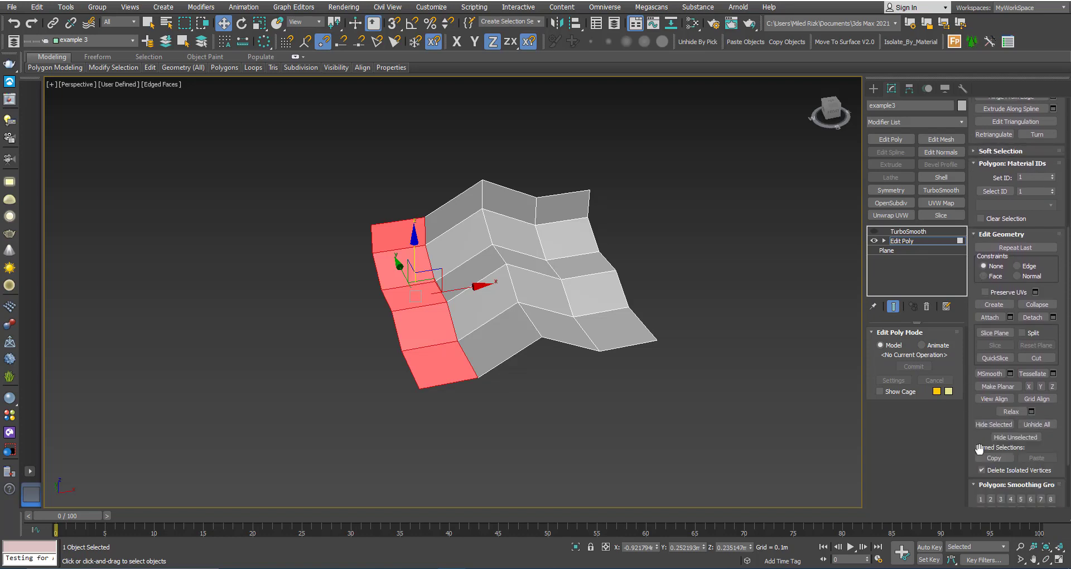
pyautogui.scroll(-2, 980, 396)
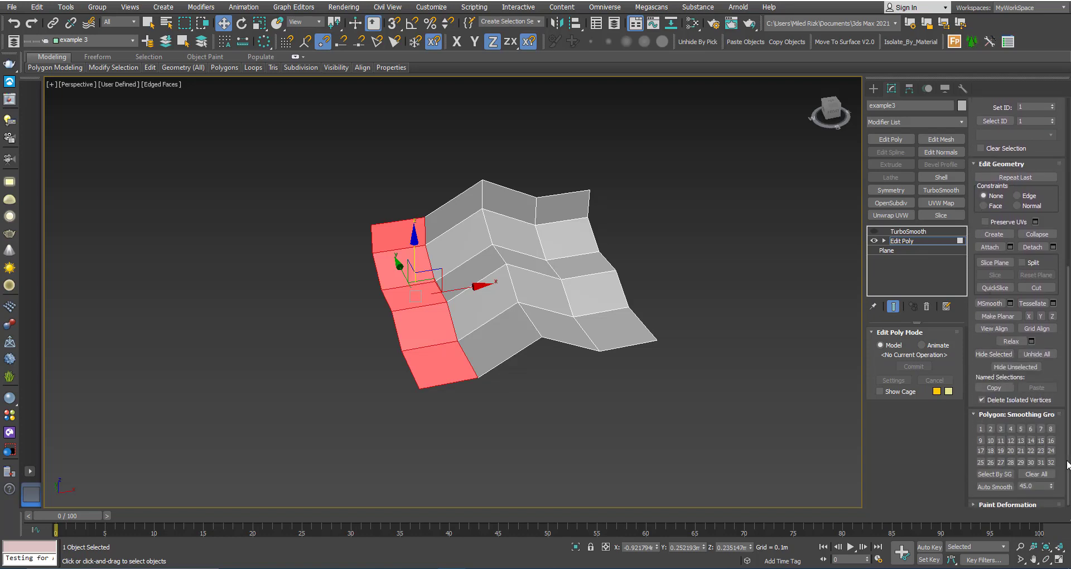
pyautogui.click(1051, 462)
pyautogui.click(1050, 463)
pyautogui.click(979, 429)
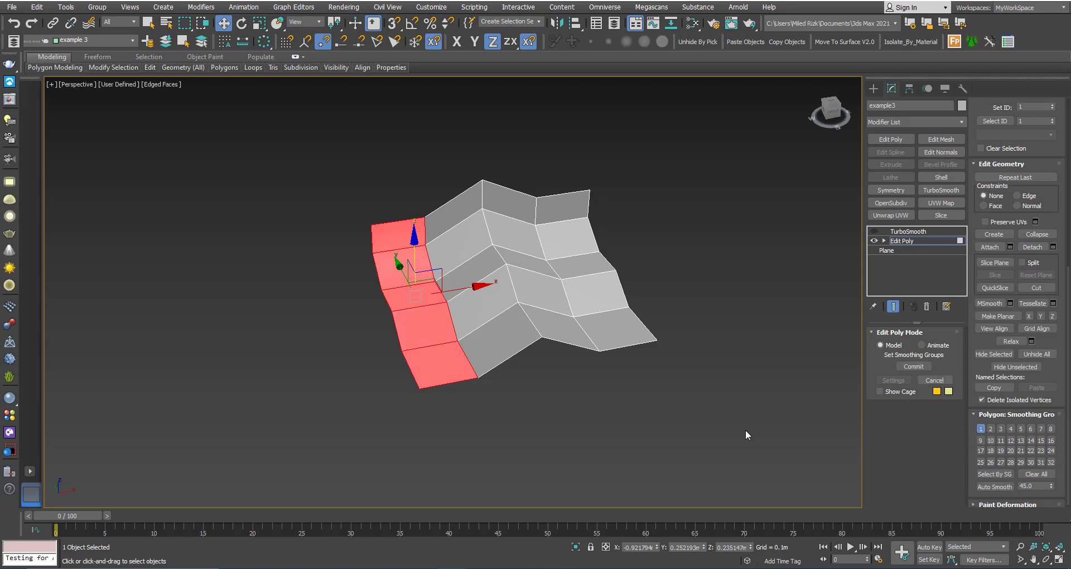
pyautogui.keyDown('alt'); pyautogui.moveTo(460, 367); pyautogui.dragTo(437, 390, button='middle'); pyautogui.keyUp('alt')
# Clear the selection, turn off edged faces, and orbit to check the left column's smooth shading
pyautogui.click(437, 389)
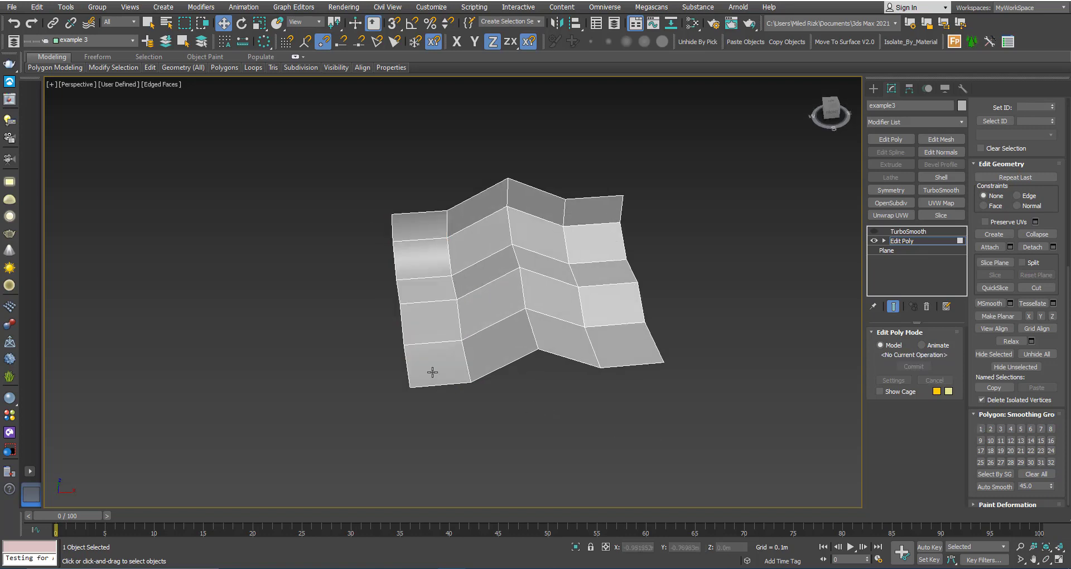
pyautogui.moveTo(453, 352)
pyautogui.mouseDown(button='middle')
pyautogui.moveTo(459, 358)
pyautogui.moveTo(461, 323)
pyautogui.moveTo(472, 322)
pyautogui.mouseUp(button='middle')
pyautogui.press('F4')
pyautogui.scroll(3, 453, 321)
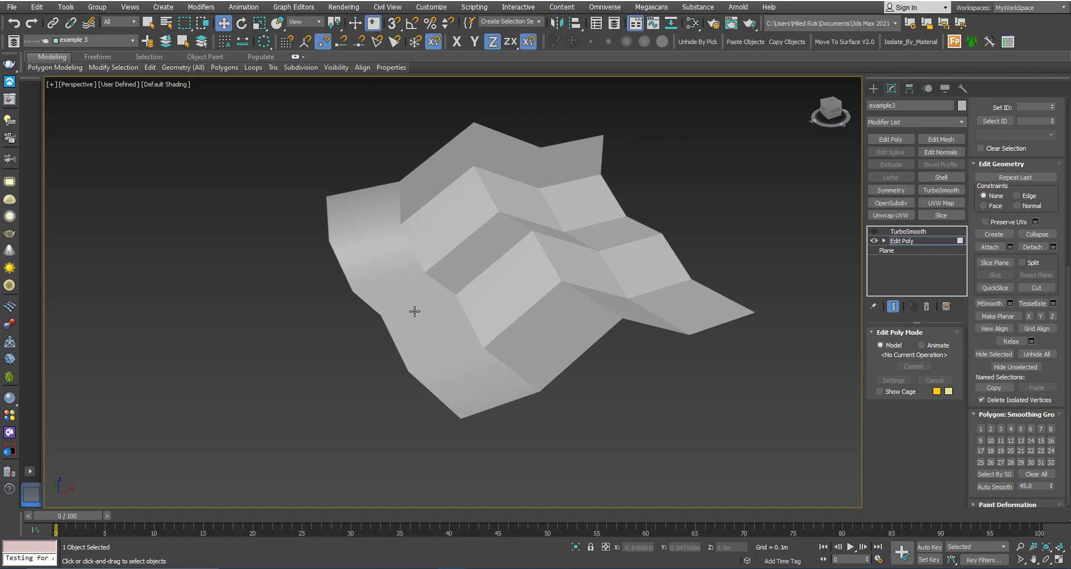
pyautogui.keyDown('alt'); pyautogui.moveTo(406, 296); pyautogui.dragTo(446, 304, button='middle'); pyautogui.keyUp('alt')
pyautogui.scroll(2, 469, 340)
pyautogui.keyDown('alt'); pyautogui.moveTo(470, 344); pyautogui.dragTo(504, 390, button='middle'); pyautogui.keyUp('alt')
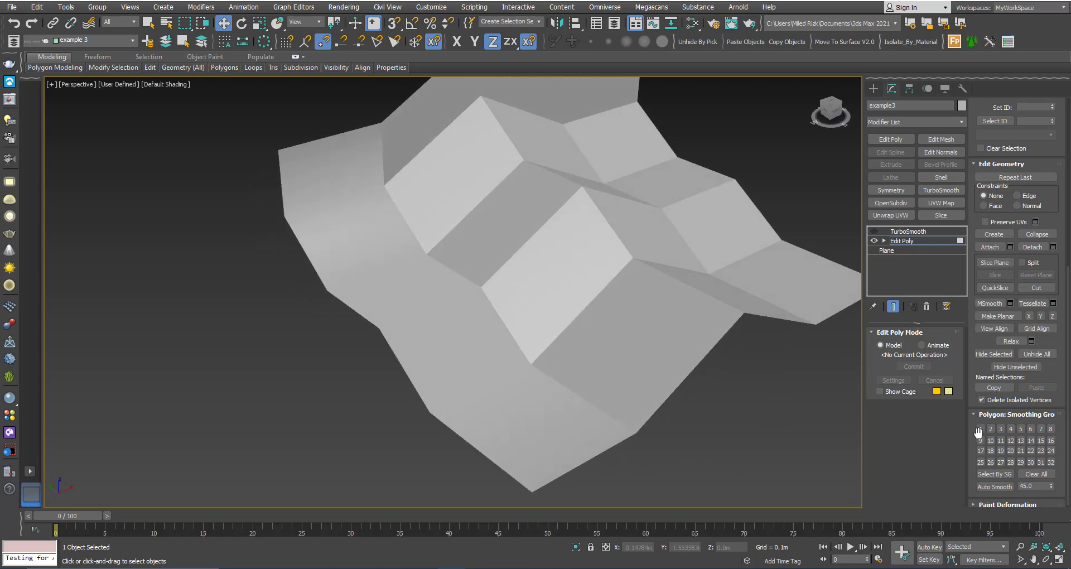
pyautogui.scroll(-2, 441, 387)
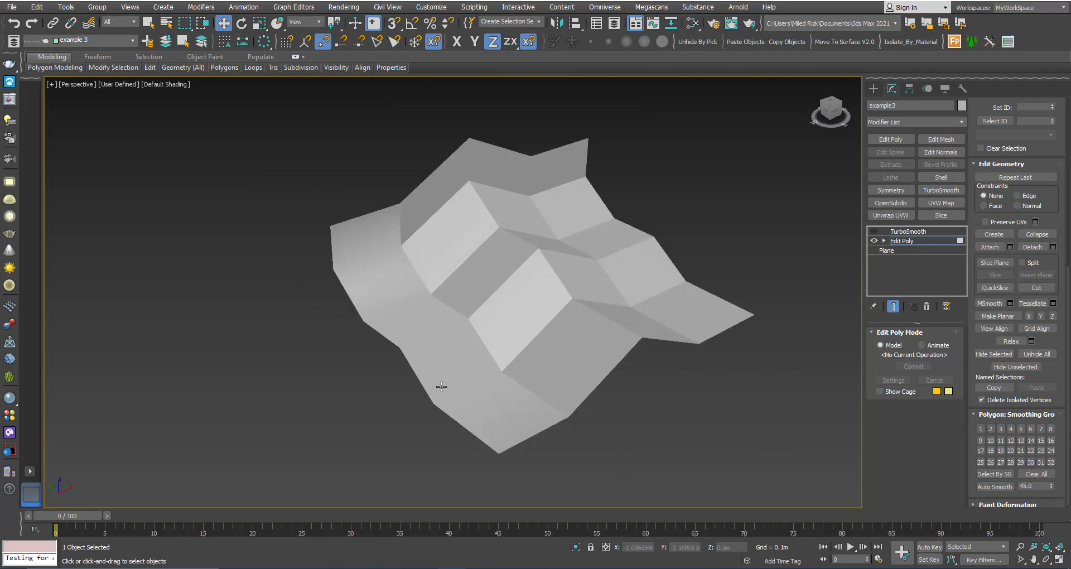
# Orbit to a front-facing view and marquee-select the second polygon column
pyautogui.keyDown('alt'); pyautogui.moveTo(457, 375); pyautogui.dragTo(434, 365, button='middle'); pyautogui.keyUp('alt')
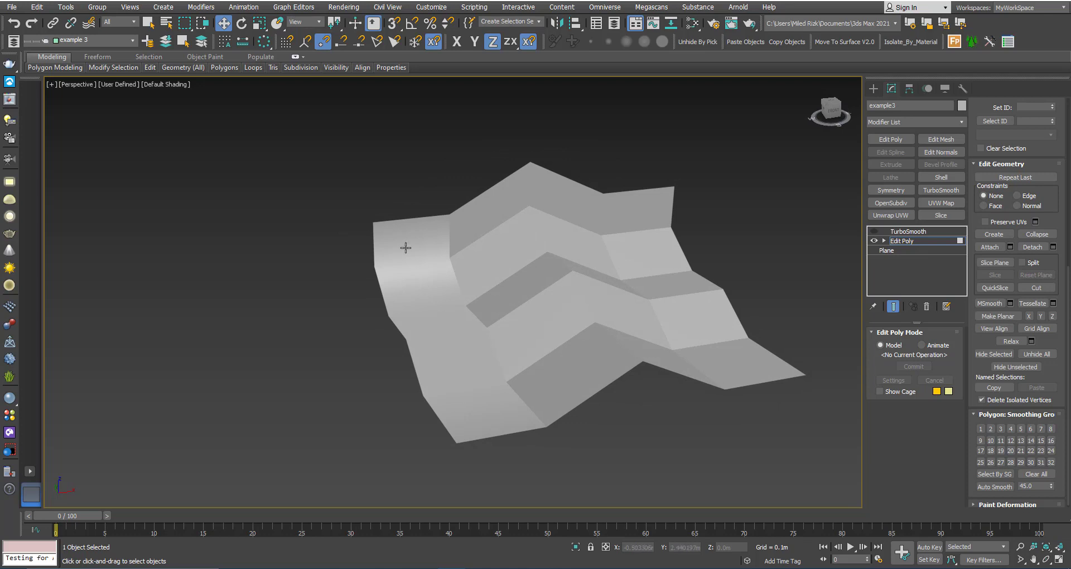
pyautogui.keyDown('alt'); pyautogui.moveTo(413, 329); pyautogui.dragTo(446, 352, button='middle'); pyautogui.keyUp('alt')
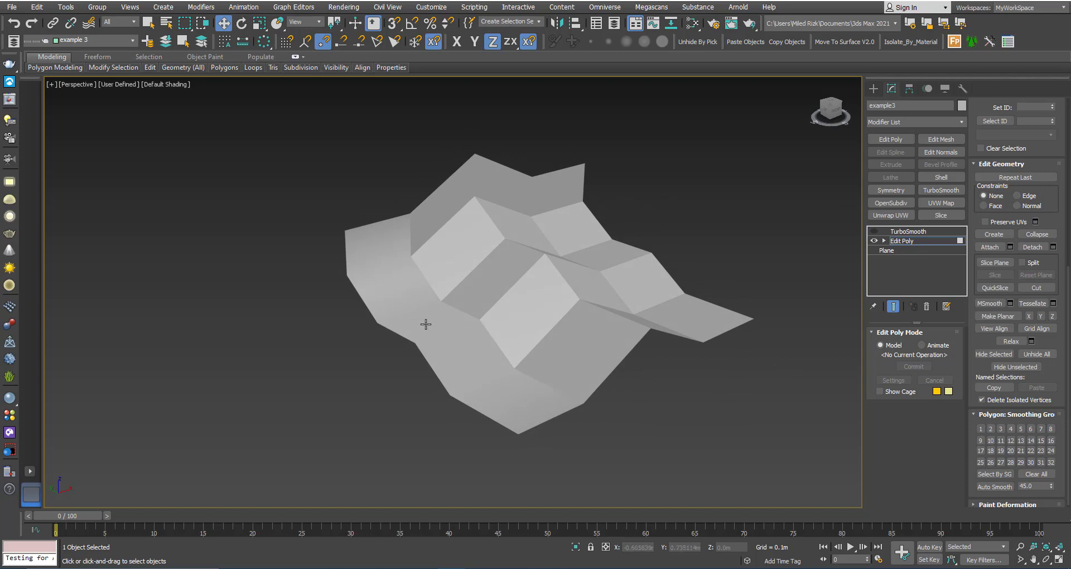
pyautogui.moveTo(460, 361)
pyautogui.keyDown('alt'); pyautogui.mouseDown(button='middle')
pyautogui.moveTo(433, 347)
pyautogui.moveTo(445, 339)
pyautogui.moveTo(463, 363)
pyautogui.mouseUp(button='middle'); pyautogui.keyUp('alt')
pyautogui.scroll(5, 451, 344)
pyautogui.scroll(-3, 449, 339)
pyautogui.scroll(-2, 476, 375)
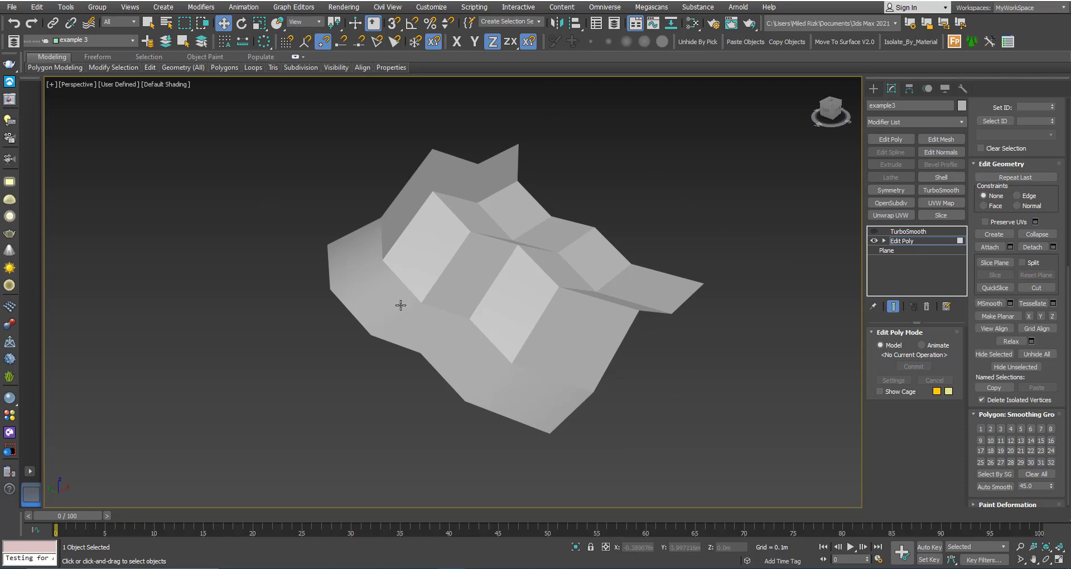
pyautogui.keyDown('alt'); pyautogui.moveTo(456, 353); pyautogui.dragTo(335, 358, button='middle'); pyautogui.keyUp('alt')
pyautogui.scroll(-4, 390, 323)
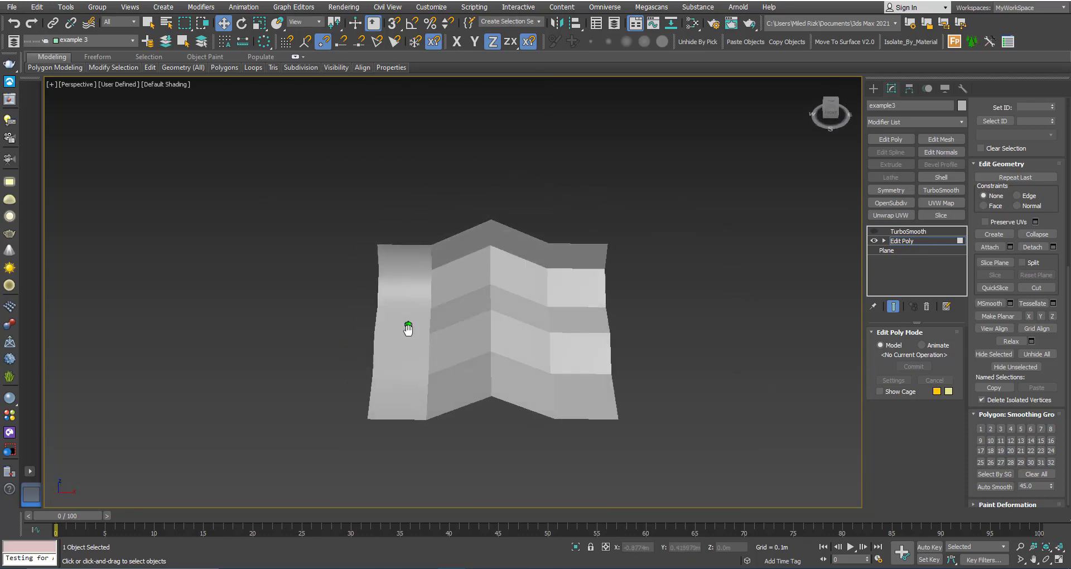
pyautogui.moveTo(464, 430); pyautogui.dragTo(455, 212)
# Assign smoothing group 2 to the second column and group 3 to the third column
pyautogui.keyDown('alt'); pyautogui.moveTo(462, 234); pyautogui.dragTo(625, 351, button='middle'); pyautogui.keyUp('alt')
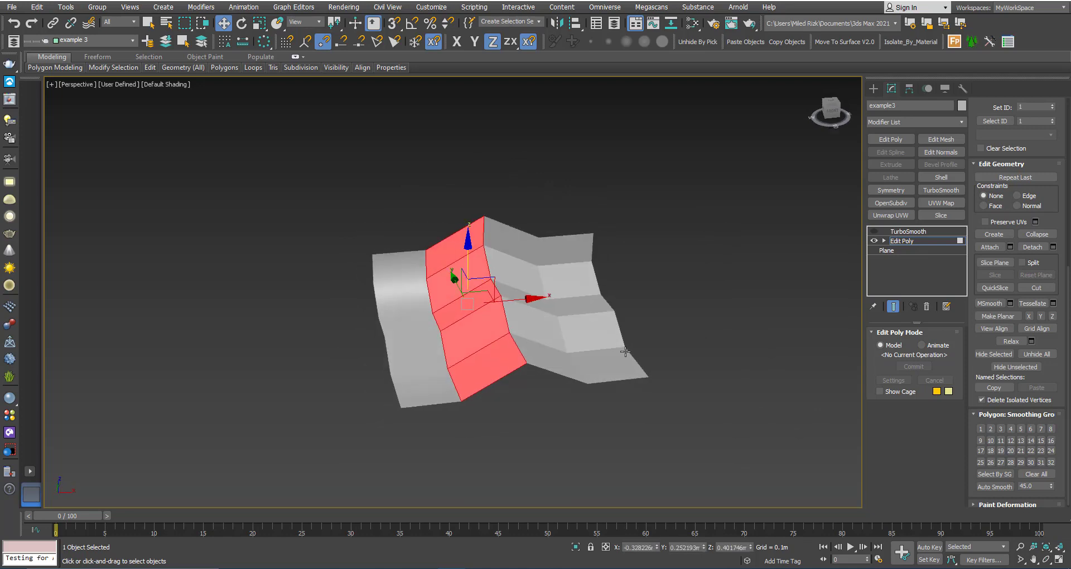
pyautogui.click(991, 429)
pyautogui.click(563, 433)
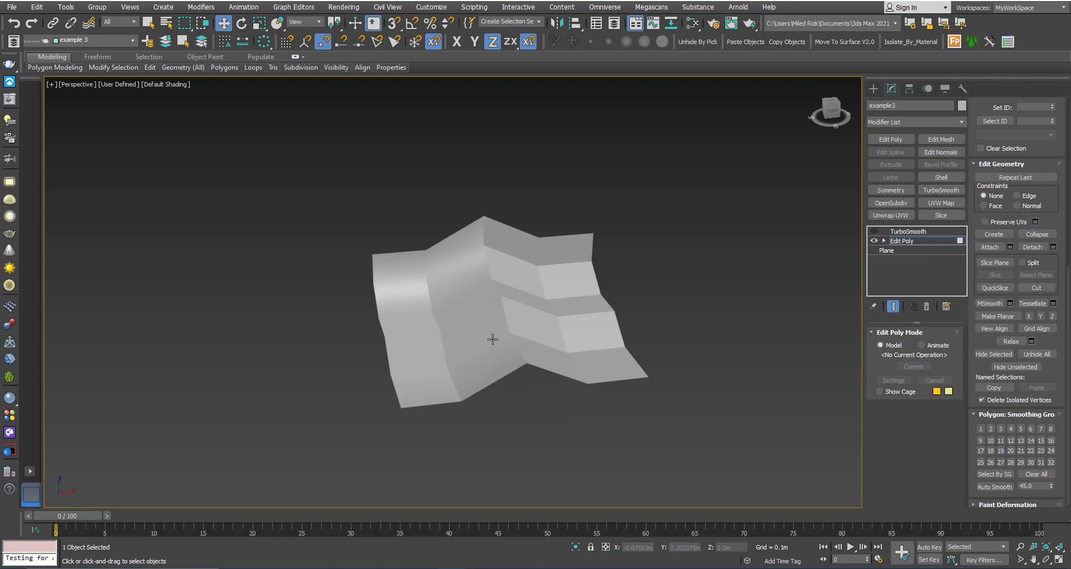
pyautogui.keyDown('alt'); pyautogui.moveTo(492, 339); pyautogui.dragTo(406, 344, button='middle'); pyautogui.keyUp('alt')
pyautogui.moveTo(462, 414); pyautogui.dragTo(467, 220)
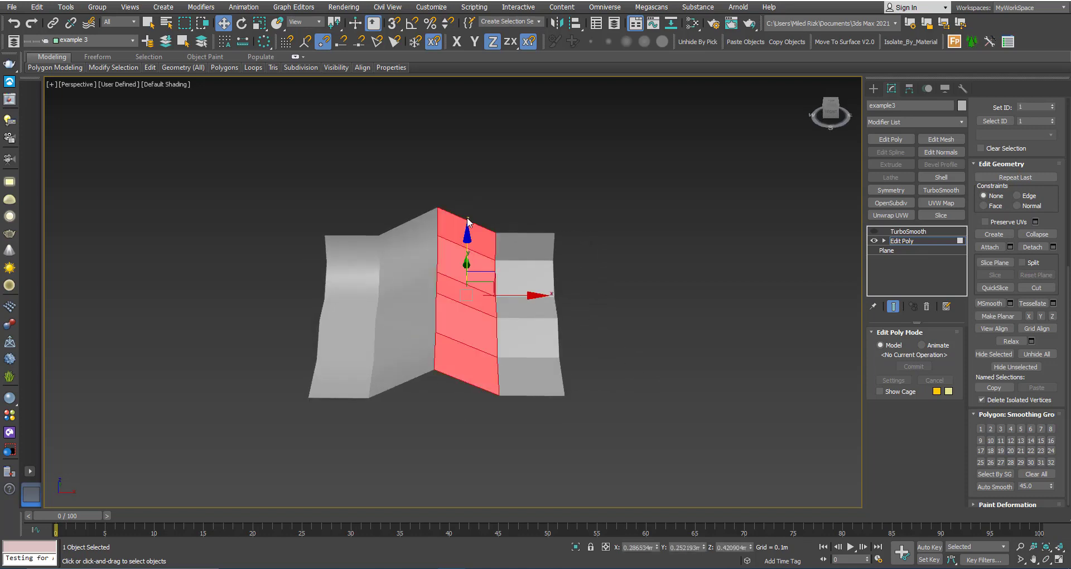
pyautogui.click(1001, 429)
pyautogui.click(484, 426)
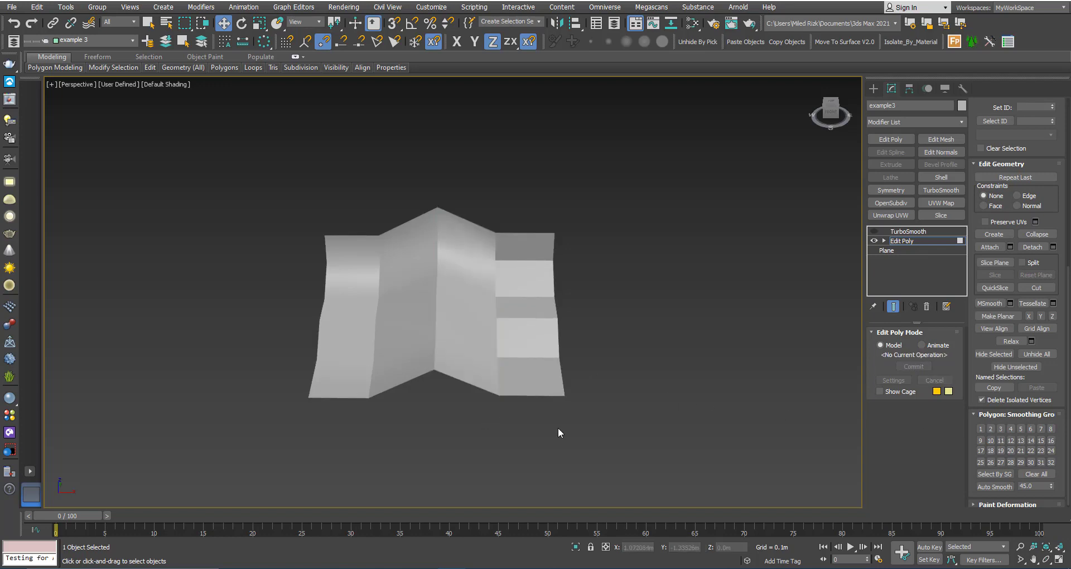
# Put the rightmost column in smoothing group 1 and move its offset bottom polygon up
pyautogui.moveTo(574, 425); pyautogui.dragTo(531, 225)
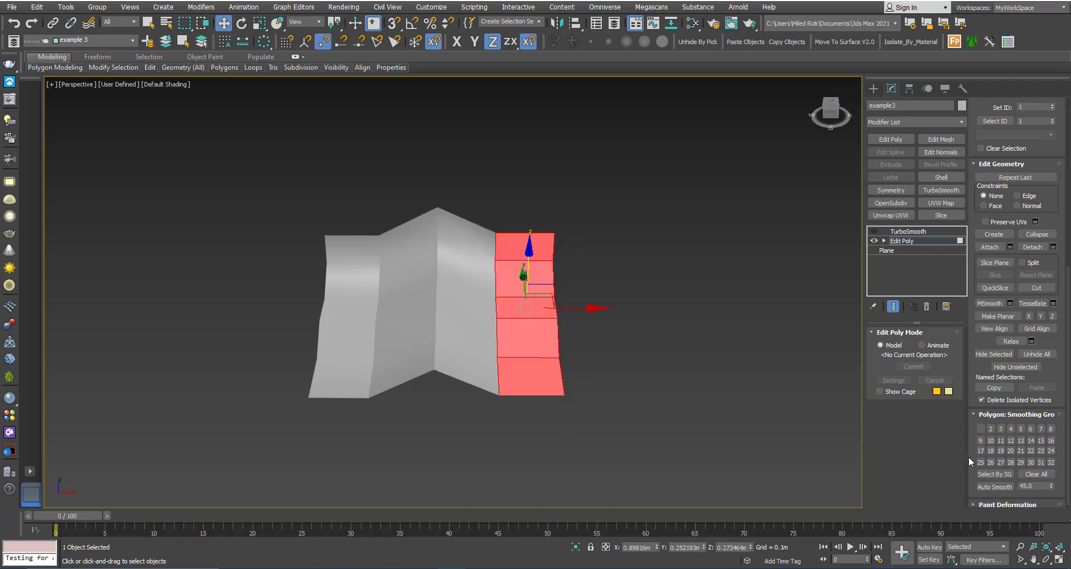
pyautogui.click(981, 429)
pyautogui.click(626, 399)
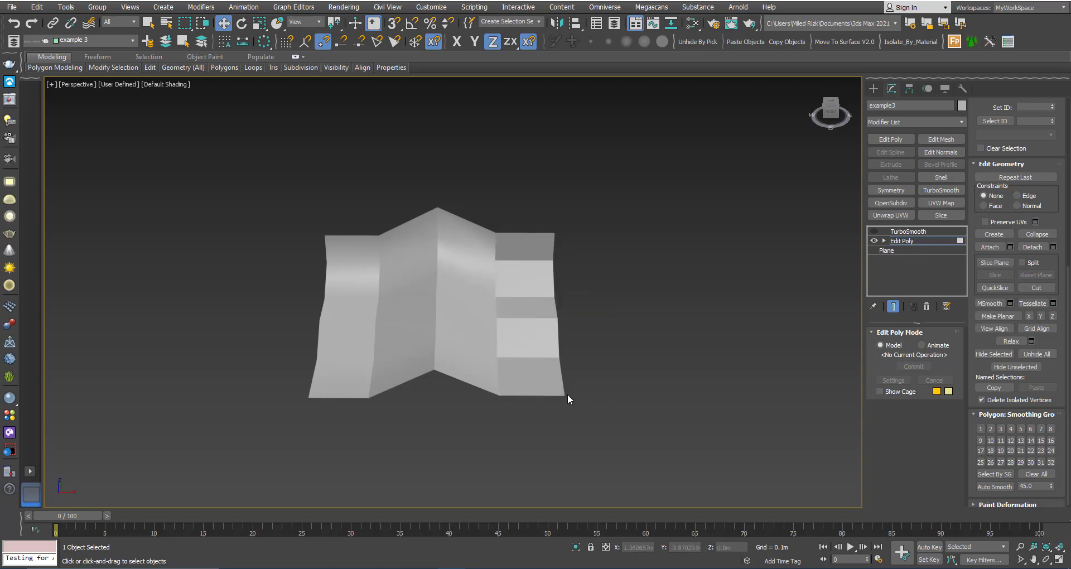
pyautogui.click(539, 374)
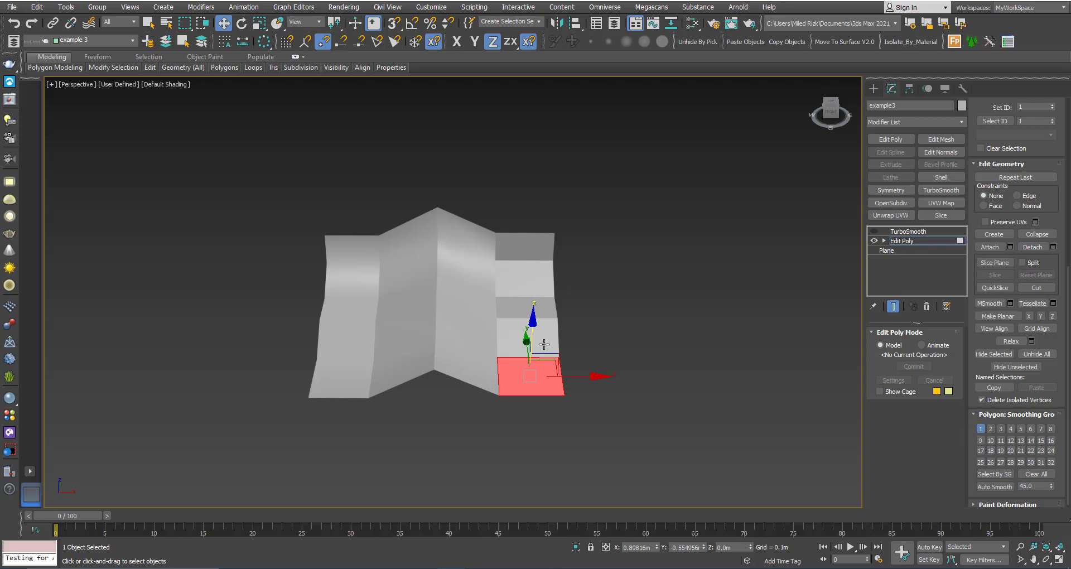
pyautogui.moveTo(529, 376); pyautogui.dragTo(528, 336)
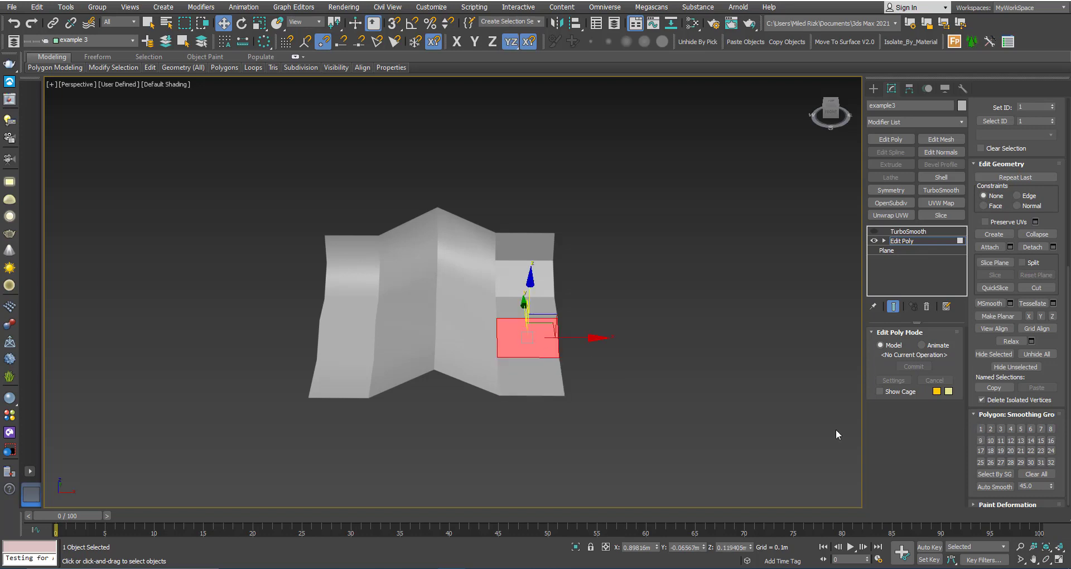
pyautogui.moveTo(508, 317); pyautogui.dragTo(509, 219)
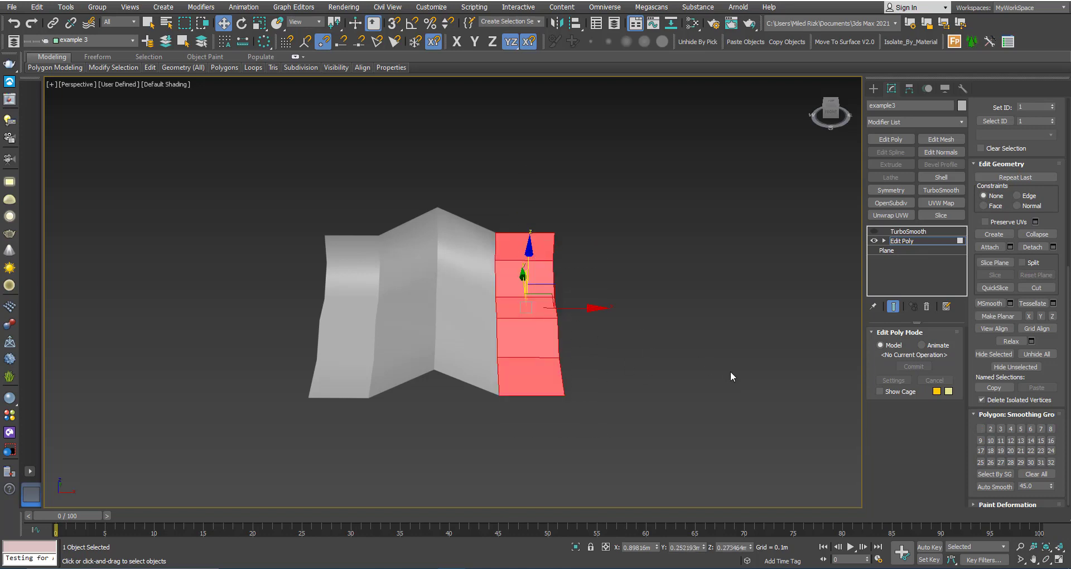
# Switch the right column to smoothing group 4 and raise its bottom polygon to line up
pyautogui.click(980, 429)
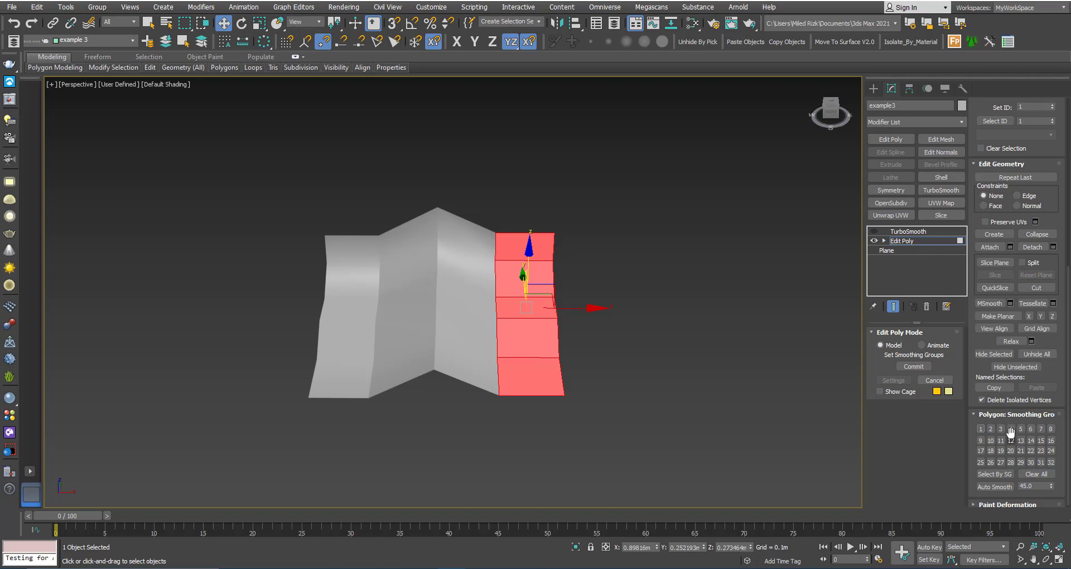
pyautogui.click(1010, 429)
pyautogui.click(687, 407)
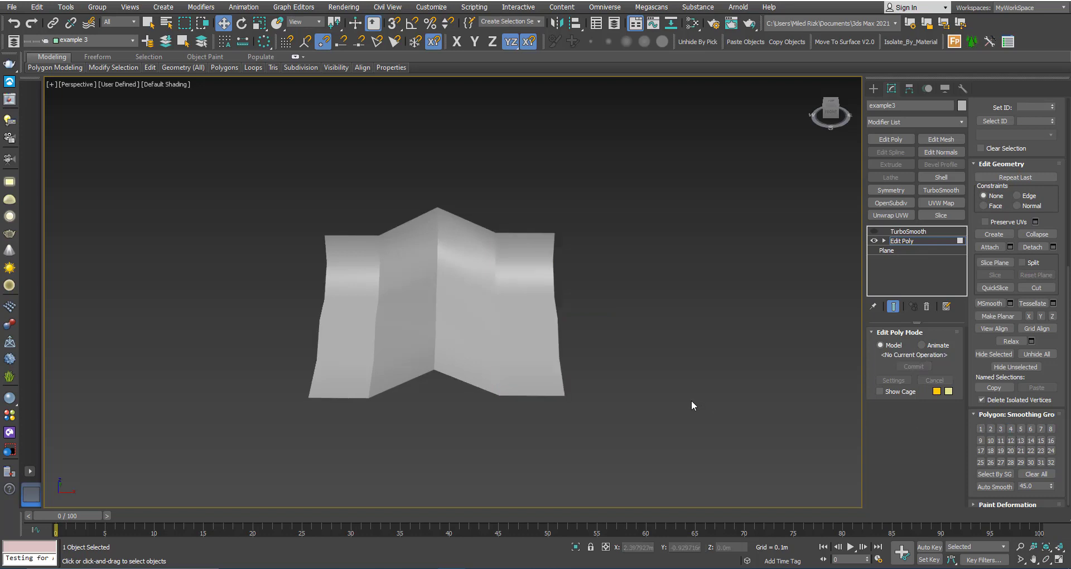
pyautogui.click(551, 372)
pyautogui.moveTo(537, 334); pyautogui.dragTo(511, 260)
pyautogui.click(590, 413)
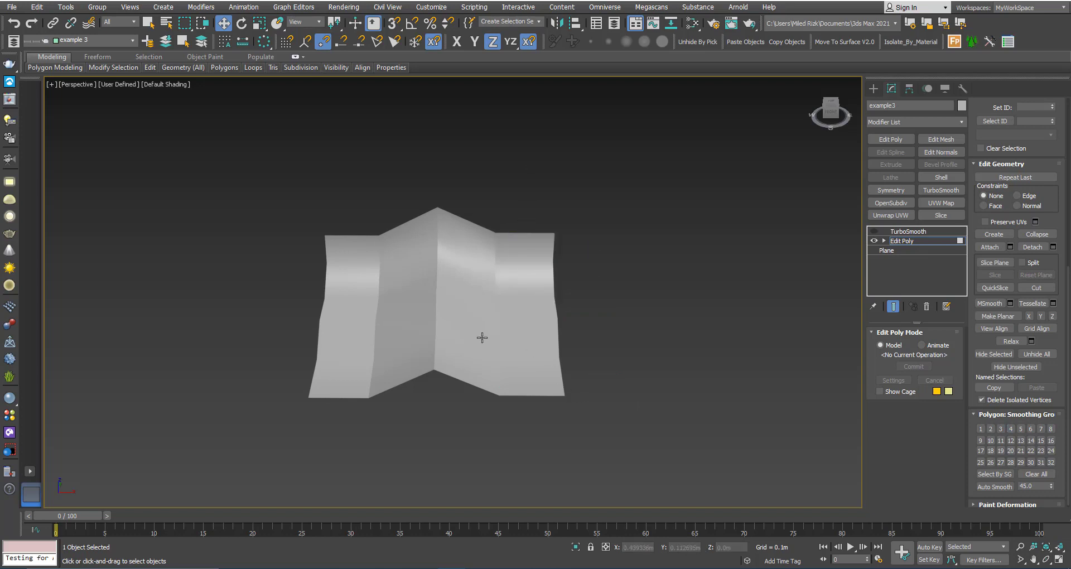
pyautogui.moveTo(480, 337); pyautogui.dragTo(495, 338, button='middle')
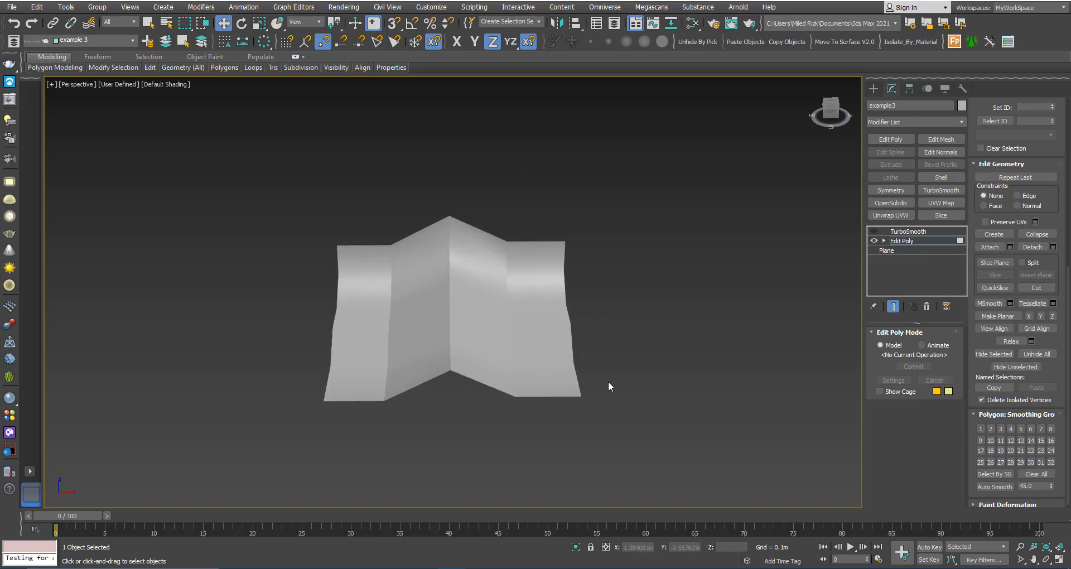
# Leave polygon editing and turn the TurboSmooth modifier back on
pyautogui.click(902, 243)
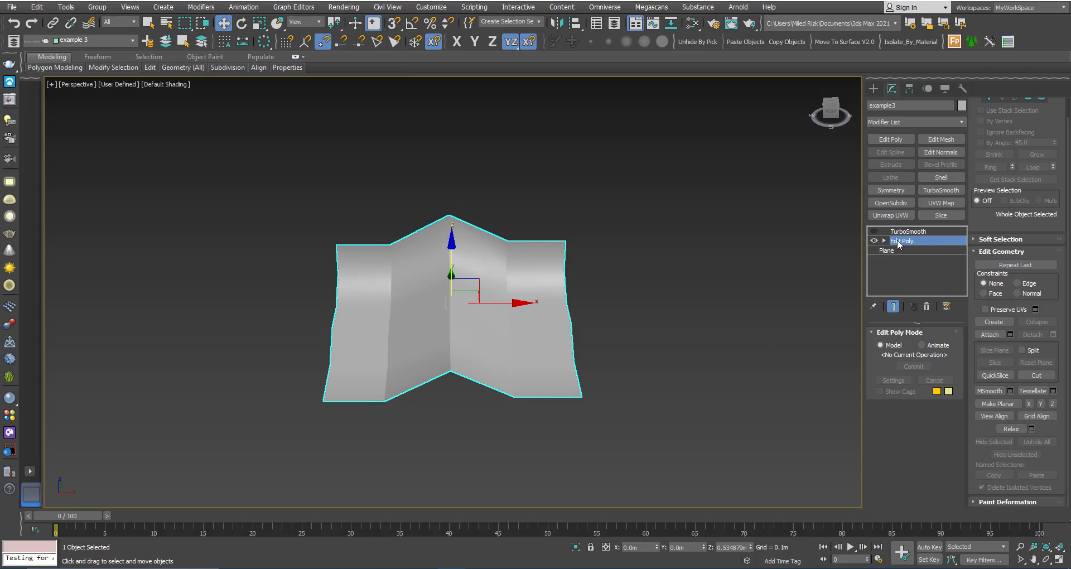
pyautogui.click(908, 232)
pyautogui.click(874, 232)
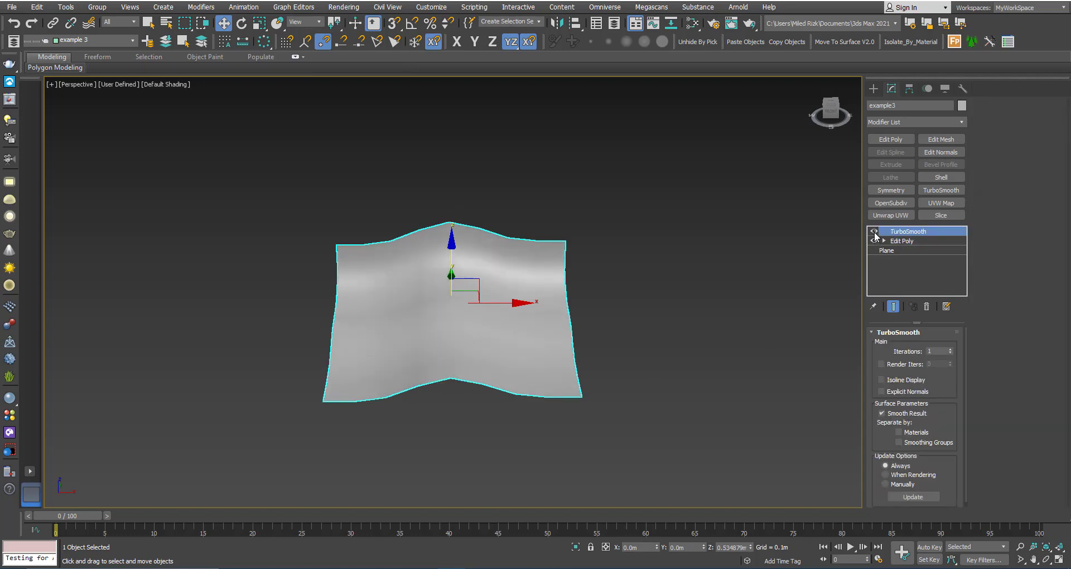
pyautogui.keyDown('alt'); pyautogui.moveTo(505, 318); pyautogui.dragTo(474, 308, button='middle'); pyautogui.keyUp('alt')
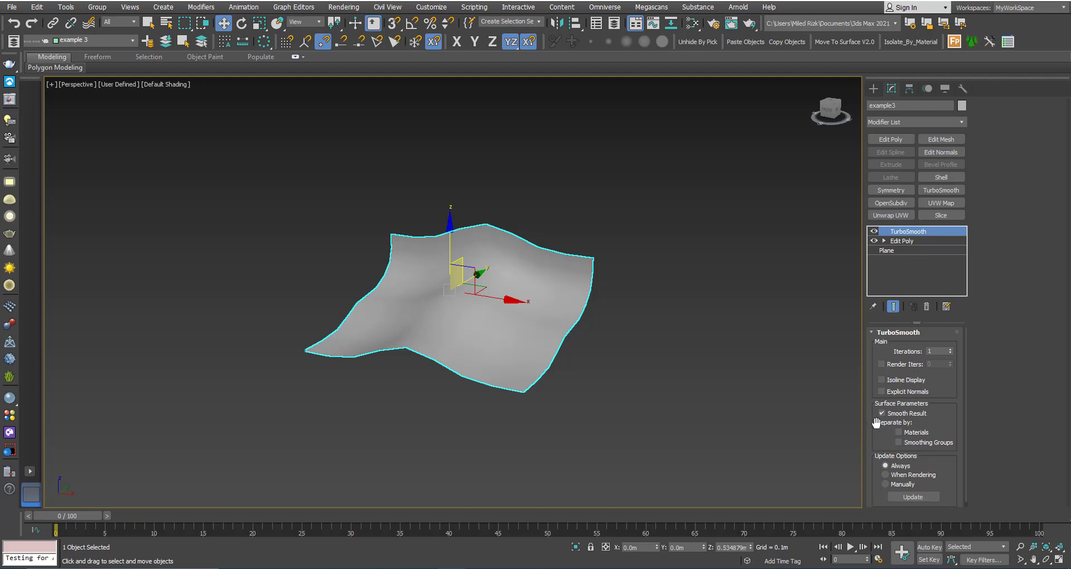
# Enable Separate by Smoothing Groups in TurboSmooth and compare the ridged result with it toggled
pyautogui.click(898, 443)
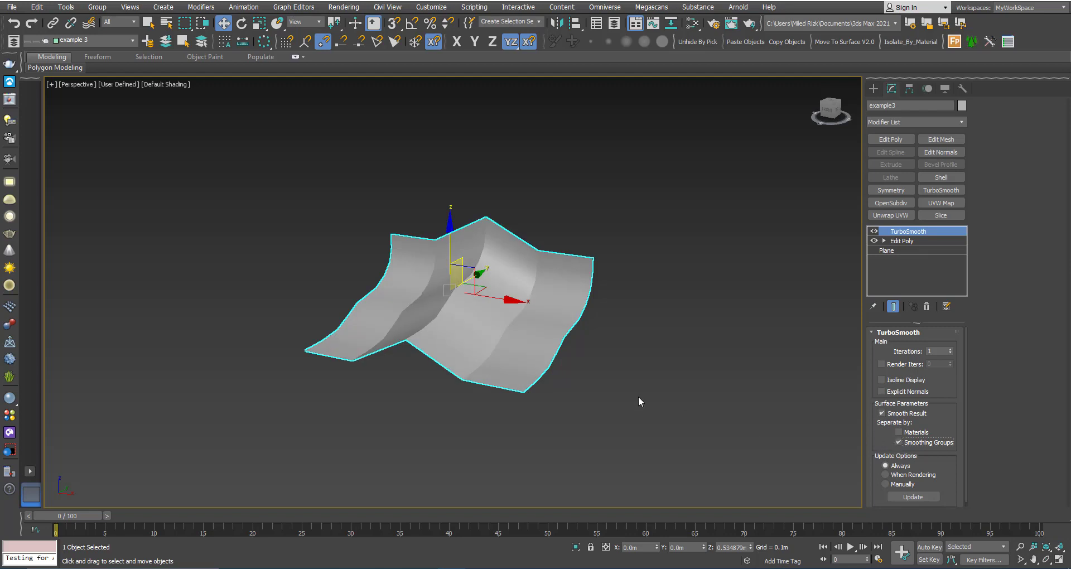
pyautogui.scroll(2, 502, 317)
pyautogui.press('F4')
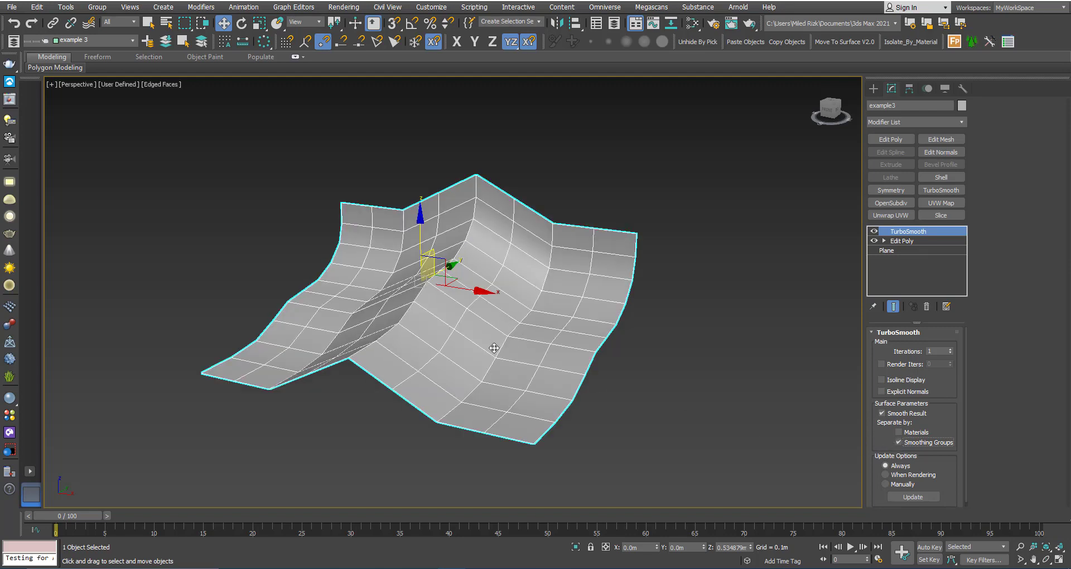
pyautogui.moveTo(492, 346)
pyautogui.keyDown('alt'); pyautogui.mouseDown(button='middle')
pyautogui.moveTo(480, 347)
pyautogui.moveTo(463, 382)
pyautogui.mouseUp(button='middle'); pyautogui.keyUp('alt')
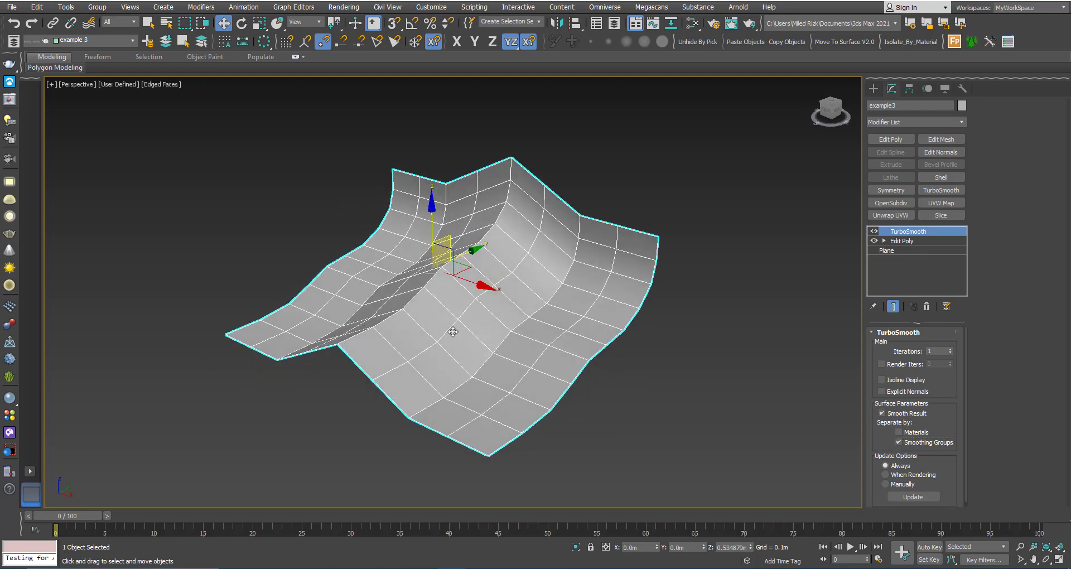
pyautogui.keyDown('alt'); pyautogui.moveTo(447, 335); pyautogui.dragTo(480, 328, button='middle'); pyautogui.keyUp('alt')
pyautogui.press('F4')
pyautogui.click(873, 232)
pyautogui.click(873, 232)
pyautogui.click(873, 232)
pyautogui.click(873, 232)
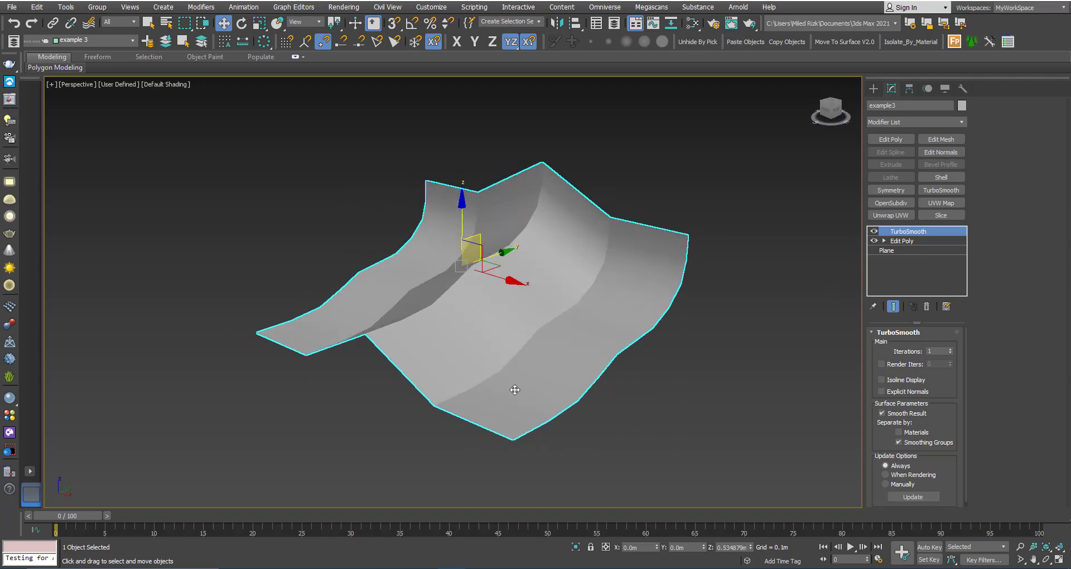
pyautogui.keyDown('alt'); pyautogui.moveTo(536, 303); pyautogui.dragTo(537, 301, button='middle'); pyautogui.keyUp('alt')
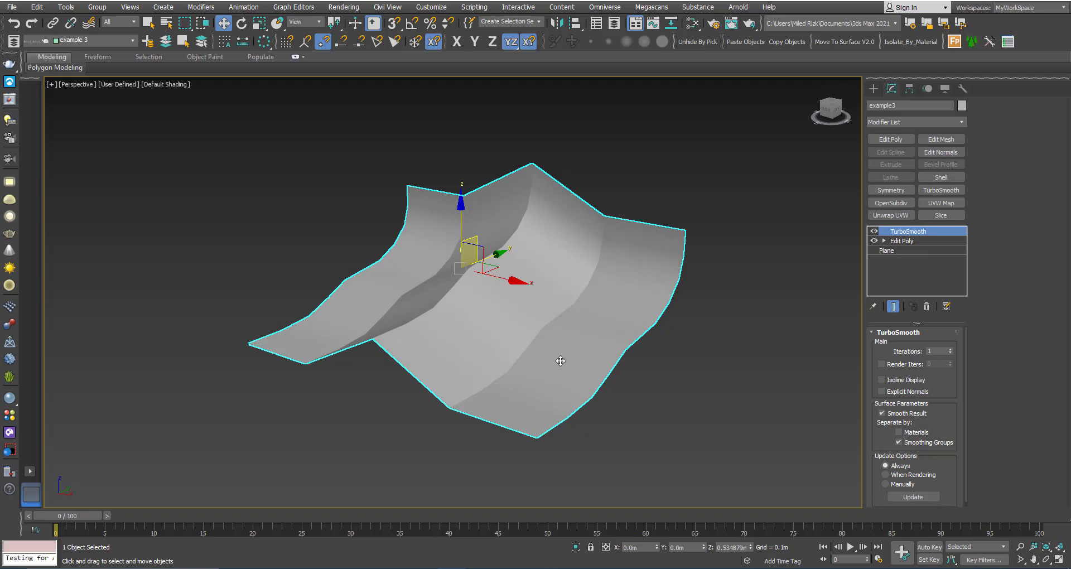
pyautogui.keyDown('alt'); pyautogui.moveTo(479, 338); pyautogui.dragTo(513, 321, button='middle'); pyautogui.keyUp('alt')
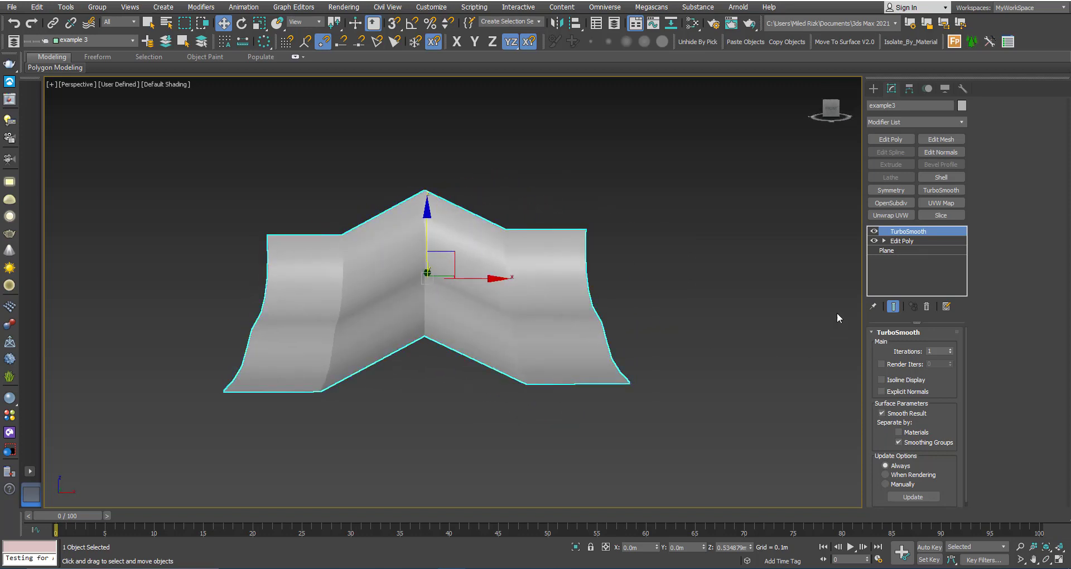
# Set TurboSmooth Iterations to 2 and toggle the modifier to compare the denser ridged surface
pyautogui.click(871, 231)
pyautogui.click(871, 230)
pyautogui.keyDown('alt'); pyautogui.moveTo(545, 272); pyautogui.dragTo(498, 306, button='middle'); pyautogui.keyUp('alt')
pyautogui.keyDown('alt'); pyautogui.moveTo(528, 263); pyautogui.dragTo(480, 293, button='middle'); pyautogui.keyUp('alt')
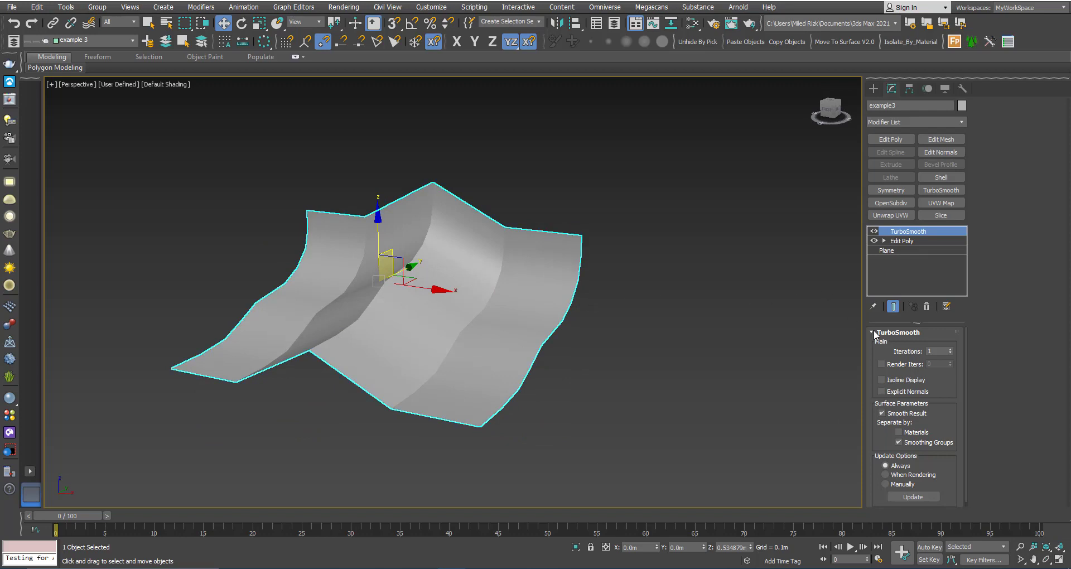
pyautogui.click(950, 349)
pyautogui.keyDown('alt'); pyautogui.moveTo(509, 330); pyautogui.dragTo(490, 299, button='middle'); pyautogui.keyUp('alt')
pyautogui.click(874, 233)
pyautogui.click(874, 233)
pyautogui.click(874, 233)
pyautogui.click(874, 233)
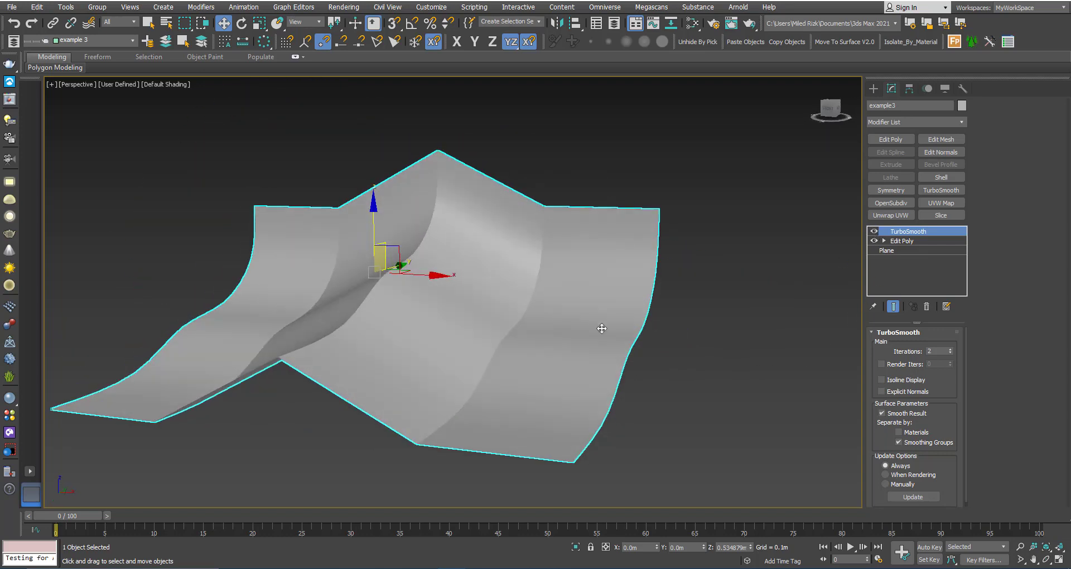
pyautogui.scroll(-3, 521, 348)
pyautogui.moveTo(503, 339)
pyautogui.keyDown('alt'); pyautogui.mouseDown(button='middle')
pyautogui.moveTo(471, 333)
pyautogui.moveTo(459, 345)
pyautogui.moveTo(449, 332)
pyautogui.moveTo(459, 317)
pyautogui.moveTo(468, 329)
pyautogui.moveTo(482, 304)
pyautogui.moveTo(479, 326)
pyautogui.moveTo(497, 315)
pyautogui.moveTo(471, 316)
pyautogui.moveTo(499, 299)
pyautogui.mouseUp(button='middle'); pyautogui.keyUp('alt')
# Turn on Edged Faces with F4 and orbit to inspect the subdivided rows along the fold
pyautogui.press('F4')
pyautogui.scroll(3, 482, 311)
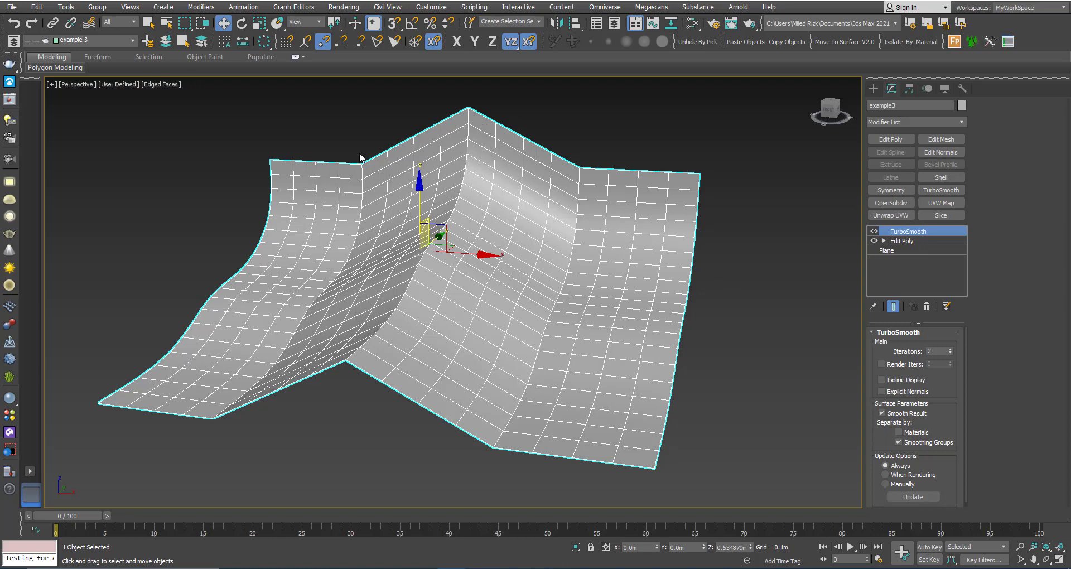
pyautogui.keyDown('alt'); pyautogui.moveTo(384, 298); pyautogui.dragTo(639, 333, button='middle'); pyautogui.keyUp('alt')
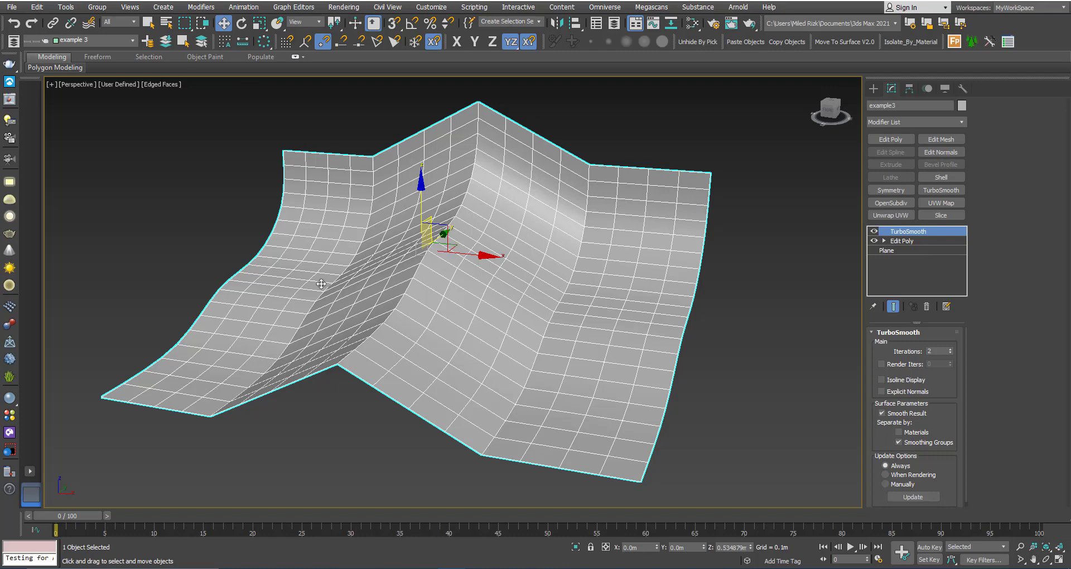
pyautogui.keyDown('alt'); pyautogui.moveTo(538, 304); pyautogui.dragTo(536, 289, button='middle'); pyautogui.keyUp('alt')
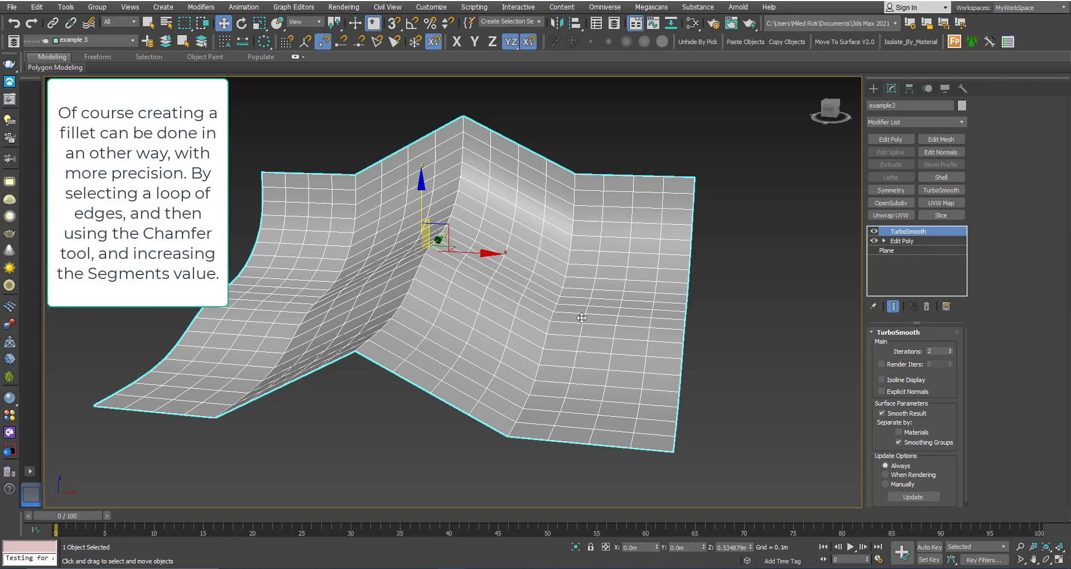
pyautogui.keyDown('alt'); pyautogui.moveTo(581, 318); pyautogui.dragTo(594, 324, button='middle'); pyautogui.keyUp('alt')
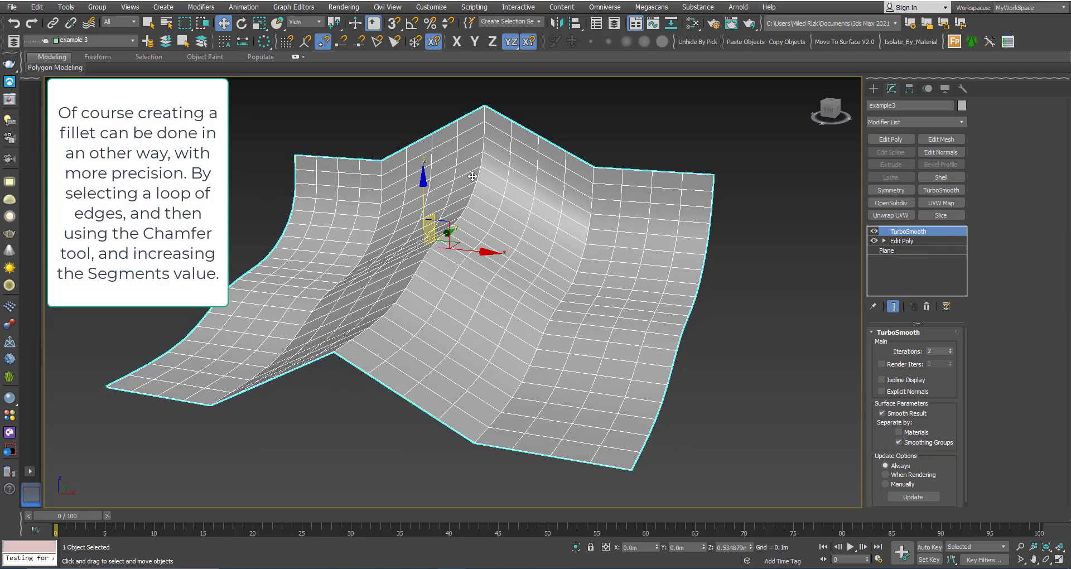
pyautogui.keyDown('alt'); pyautogui.moveTo(557, 285); pyautogui.dragTo(636, 284, button='middle'); pyautogui.keyUp('alt')
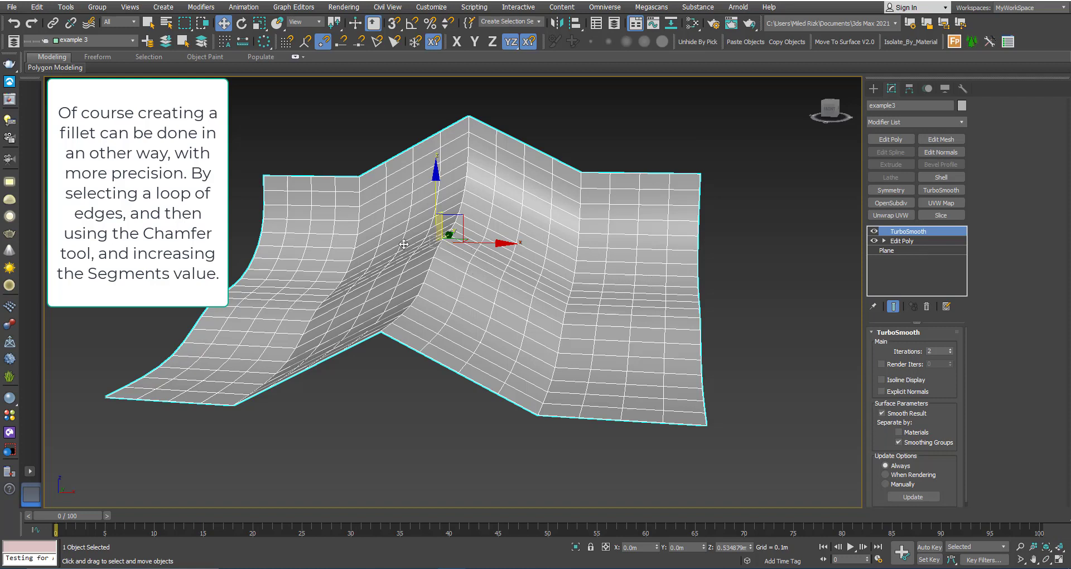
pyautogui.scroll(3, 523, 340)
pyautogui.scroll(-3, 522, 340)
pyautogui.scroll(3, 547, 367)
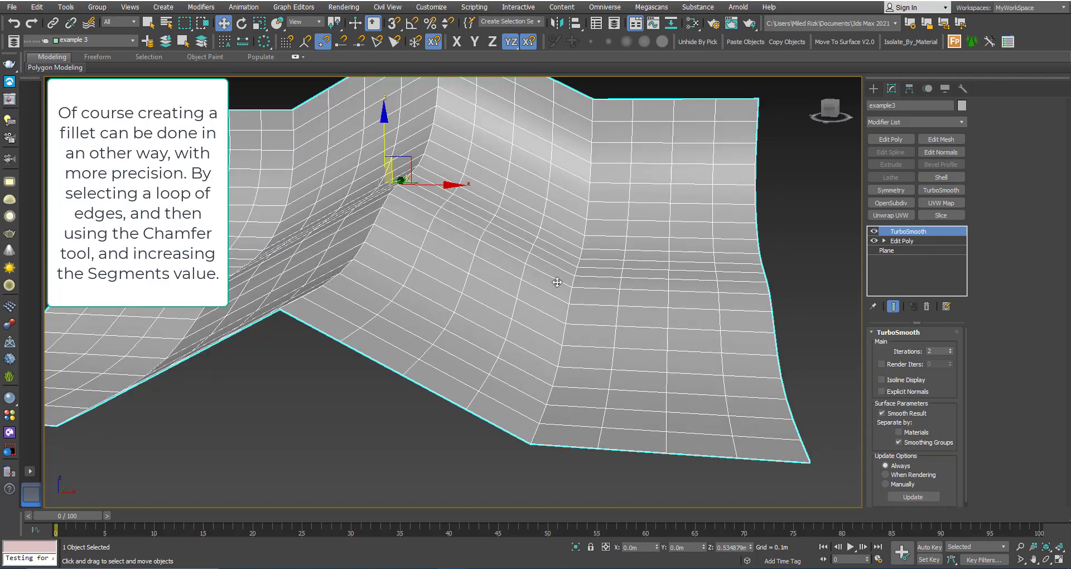
pyautogui.keyDown('alt'); pyautogui.moveTo(570, 301); pyautogui.dragTo(590, 296, button='middle'); pyautogui.keyUp('alt')
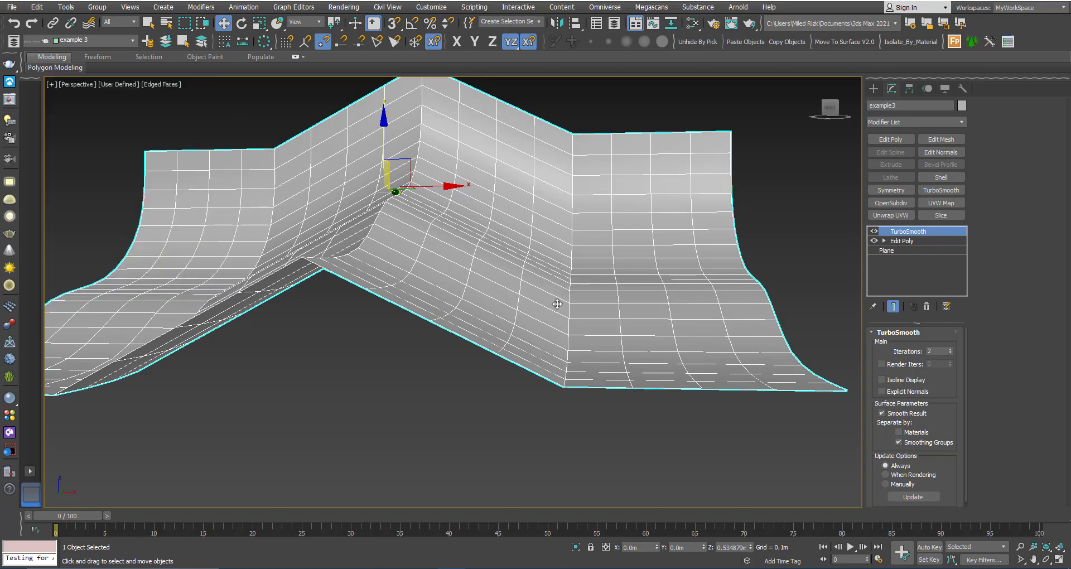
pyautogui.keyDown('alt'); pyautogui.moveTo(556, 304); pyautogui.dragTo(571, 297, button='middle'); pyautogui.keyUp('alt')
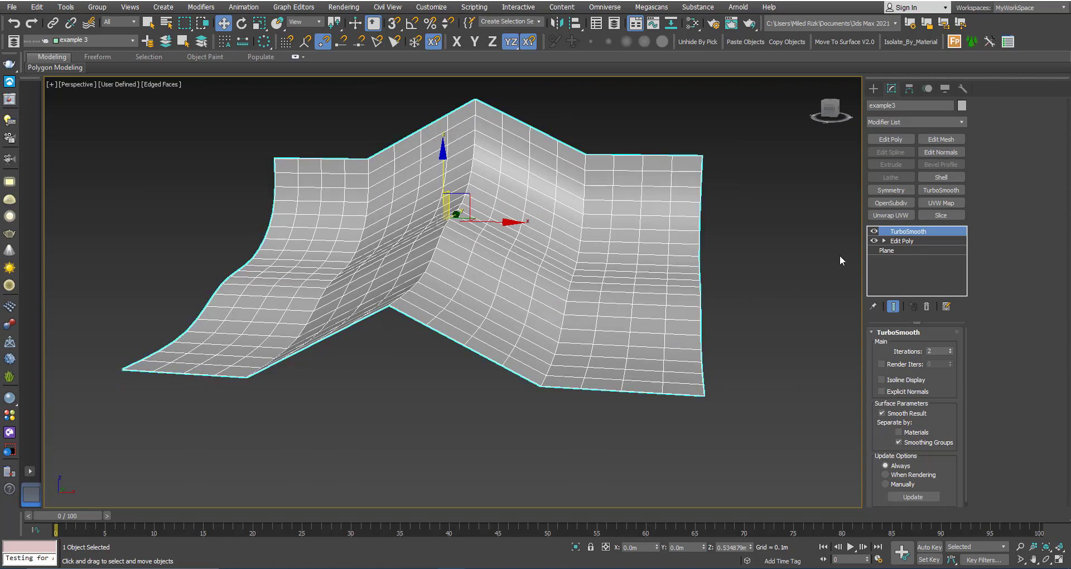
# Stack a second TurboSmooth on example3, smoothing groups unchecked, and compare it on and off
pyautogui.click(935, 191)
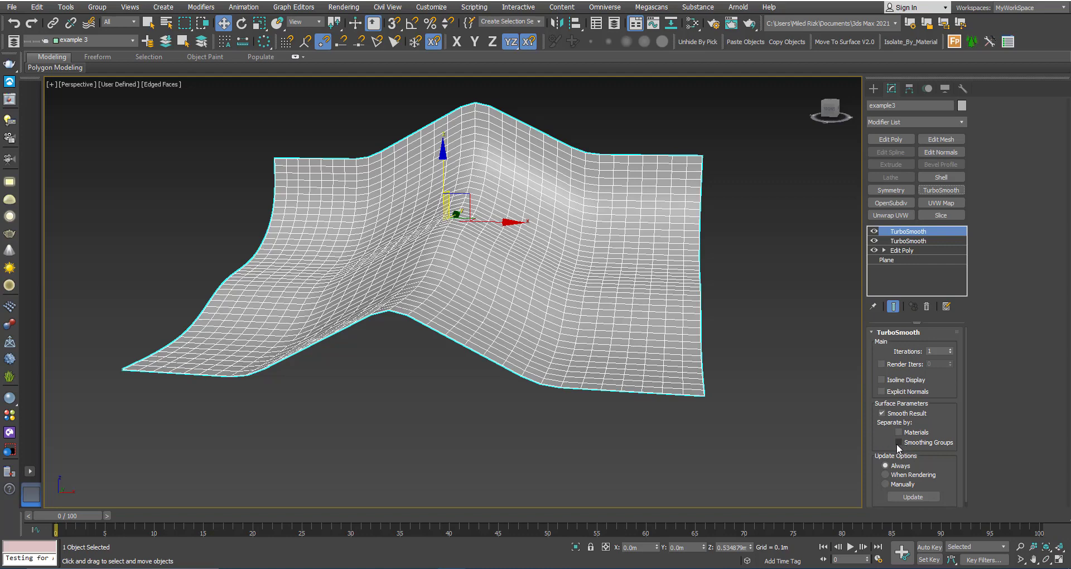
pyautogui.keyDown('alt'); pyautogui.moveTo(574, 295); pyautogui.dragTo(566, 280, button='middle'); pyautogui.keyUp('alt')
pyautogui.scroll(3, 567, 280)
pyautogui.click(874, 231)
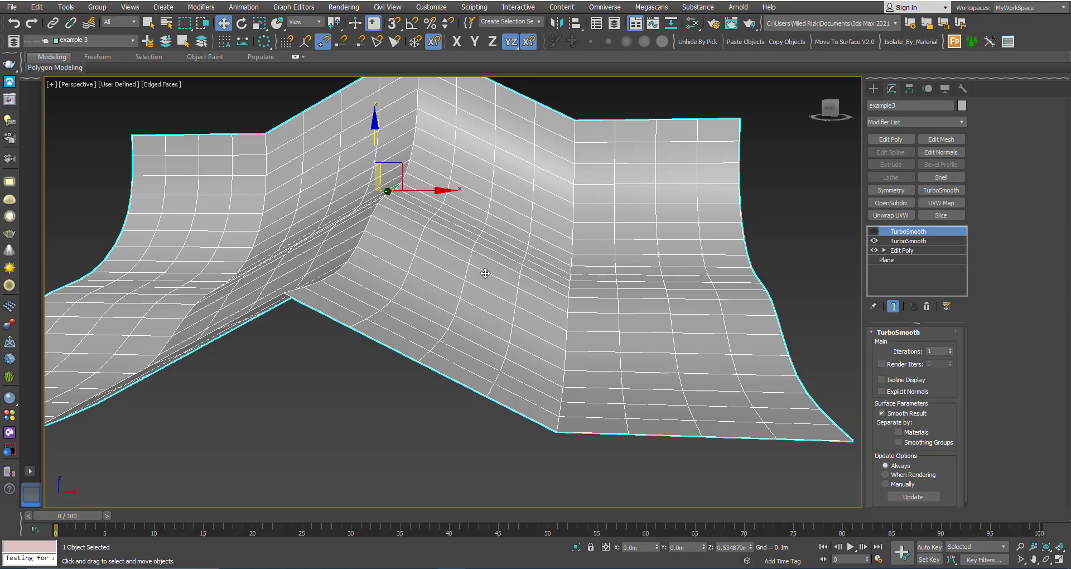
pyautogui.moveTo(481, 268); pyautogui.dragTo(610, 236, button='middle')
pyautogui.scroll(-8, 397, 280)
pyautogui.scroll(3, 610, 236)
pyautogui.click(874, 231)
pyautogui.click(873, 231)
pyautogui.click(874, 232)
# Set the second TurboSmooth's Iterations to 2, comparing the rounded surface with it toggled
pyautogui.keyDown('alt'); pyautogui.moveTo(591, 246); pyautogui.dragTo(533, 358, button='middle'); pyautogui.keyUp('alt')
pyautogui.click(874, 232)
pyautogui.click(874, 232)
pyautogui.click(873, 232)
pyautogui.click(873, 232)
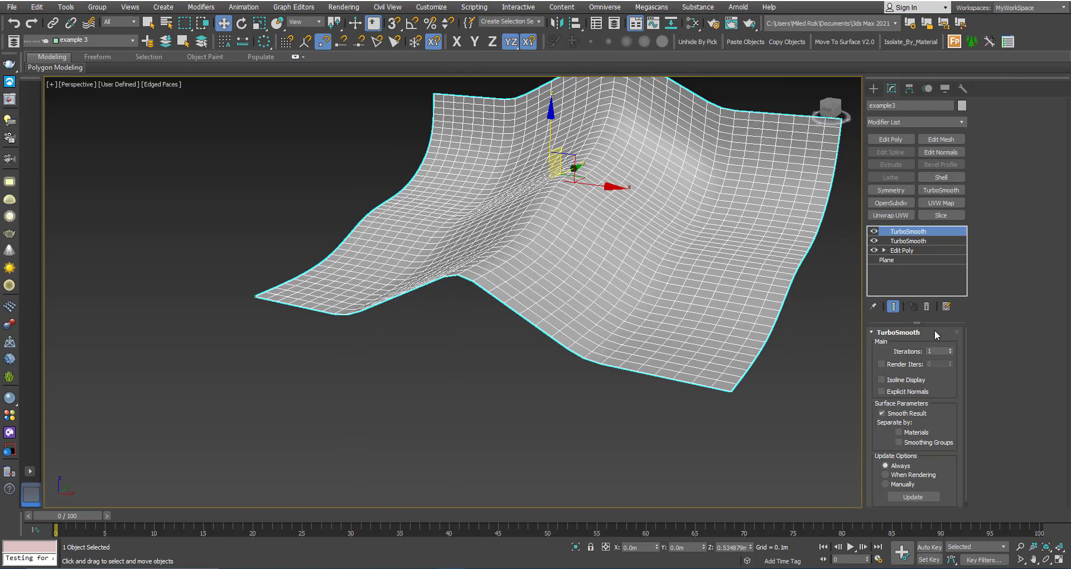
pyautogui.click(950, 349)
pyautogui.keyDown('alt'); pyautogui.moveTo(607, 280); pyautogui.dragTo(624, 285, button='middle'); pyautogui.keyUp('alt')
pyautogui.click(874, 232)
pyautogui.click(874, 232)
pyautogui.moveTo(568, 237)
pyautogui.keyDown('alt'); pyautogui.mouseDown(button='middle')
pyautogui.moveTo(523, 280)
pyautogui.moveTo(527, 262)
pyautogui.moveTo(526, 277)
pyautogui.mouseUp(button='middle'); pyautogui.keyUp('alt')
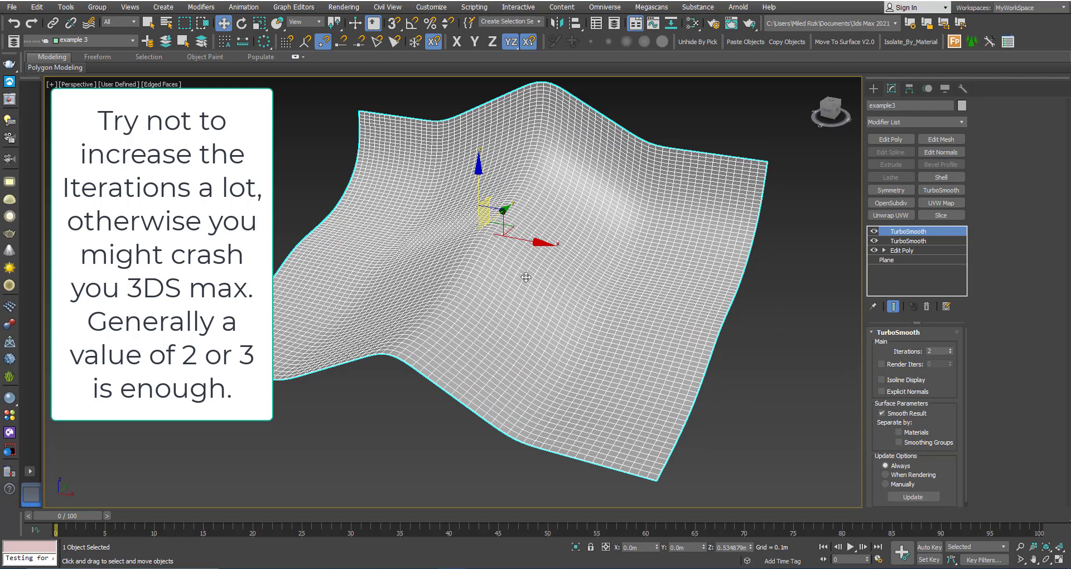
# Disable the top TurboSmooth on example3 to show the crisp creases between strips
pyautogui.click(873, 232)
pyautogui.scroll(-2, 508, 300)
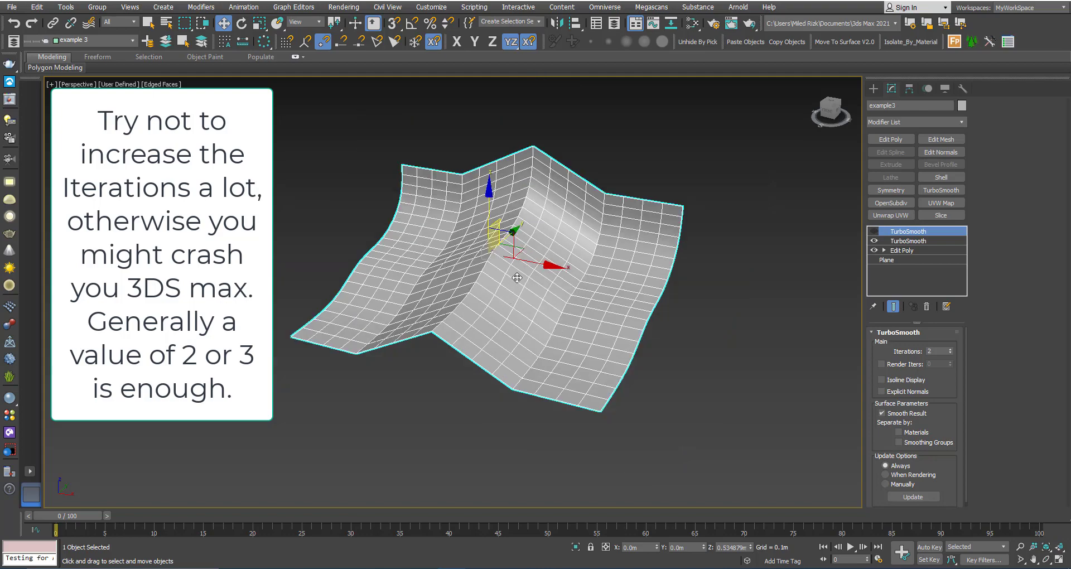
pyautogui.moveTo(516, 272); pyautogui.dragTo(489, 266, button='middle')
pyautogui.scroll(-2, 489, 280)
pyautogui.scroll(2, 513, 262)
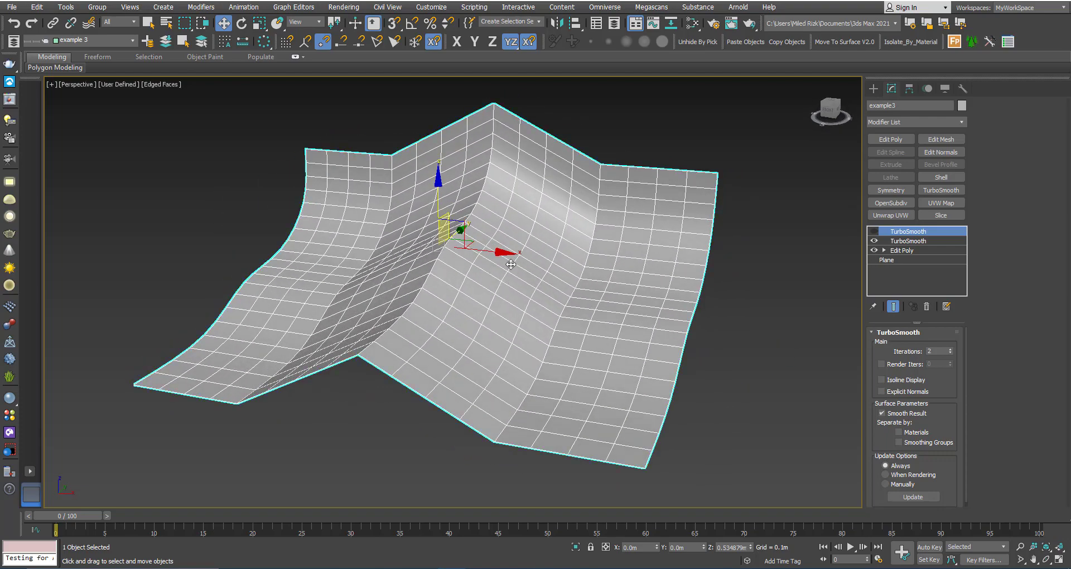